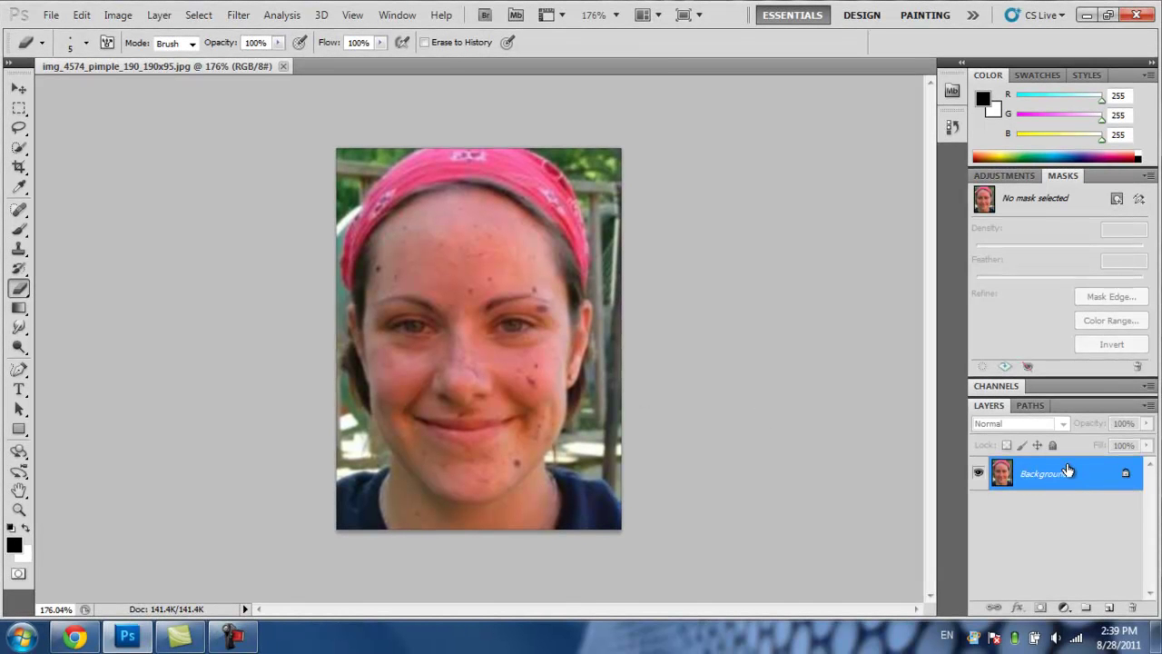
Step: Duplicate the photo to Layer 1 and set the Spot Healing Brush to 11 px
key(ctrl+j)
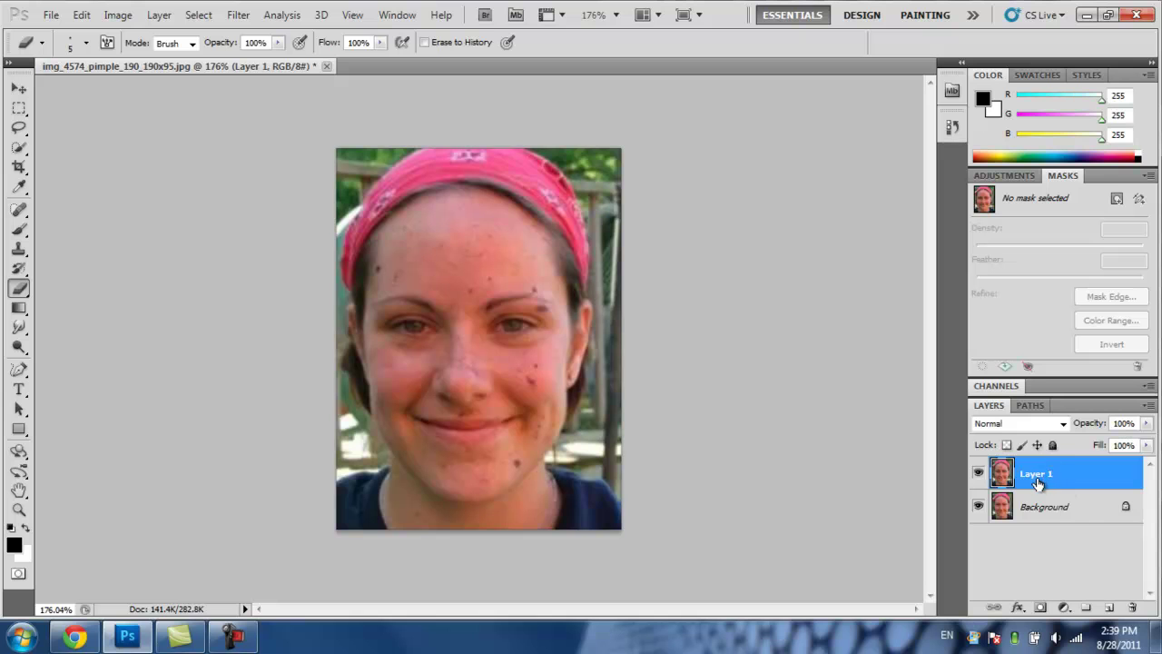
scroll(457, 342, up, 2)
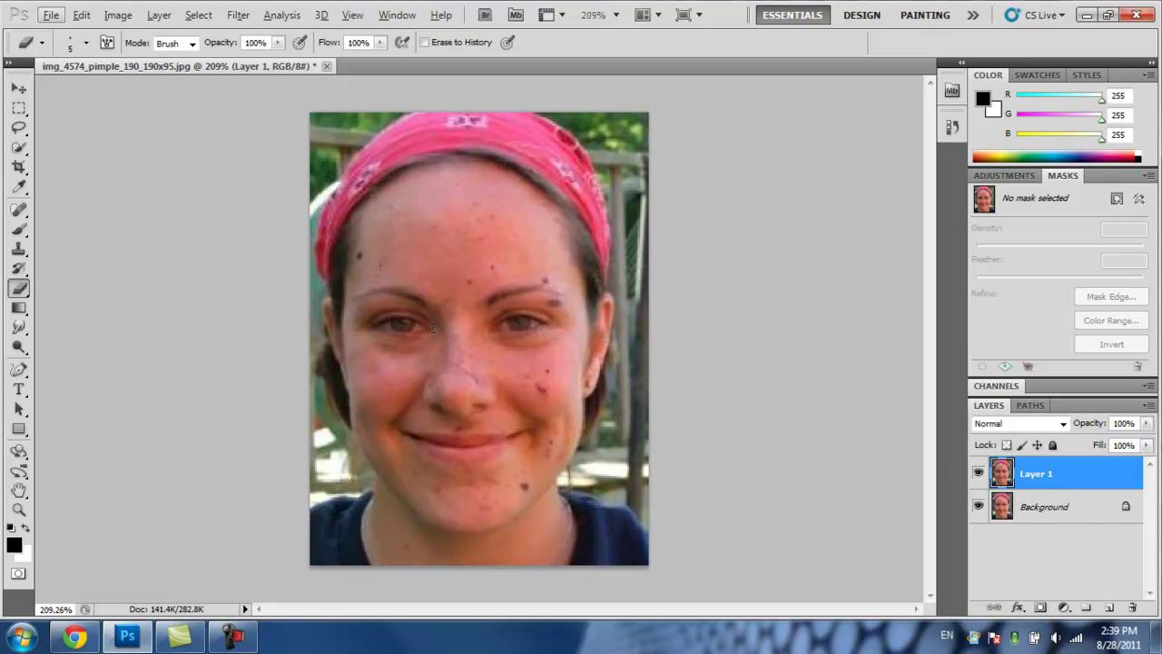
drag(19, 212, 51, 212)
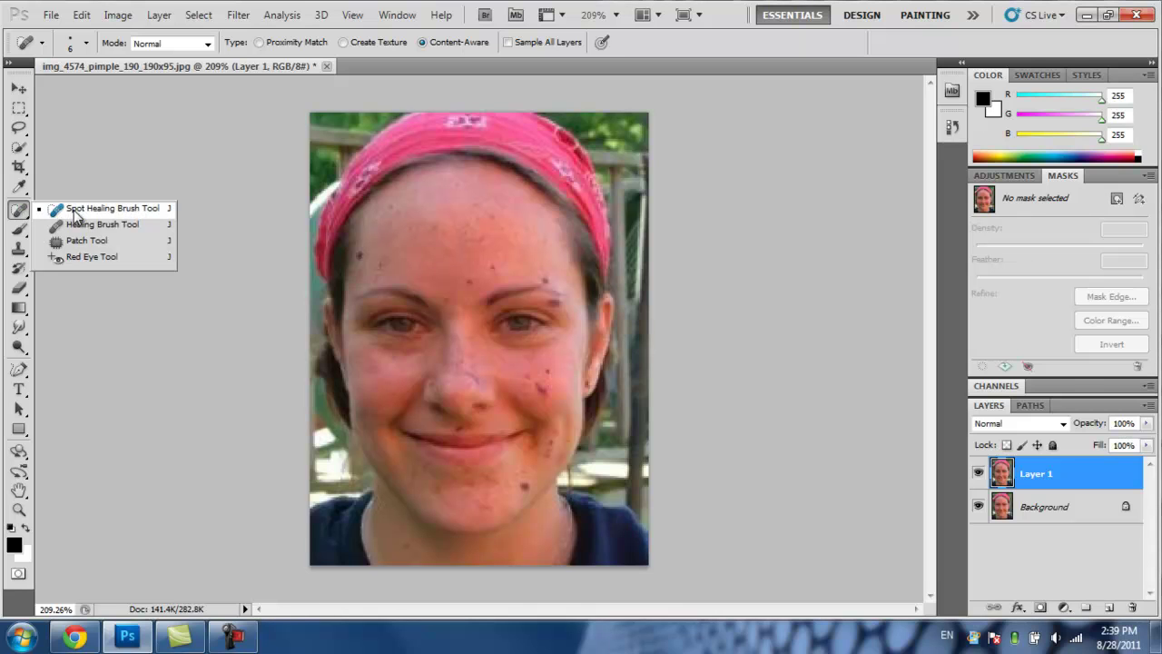
click(77, 215)
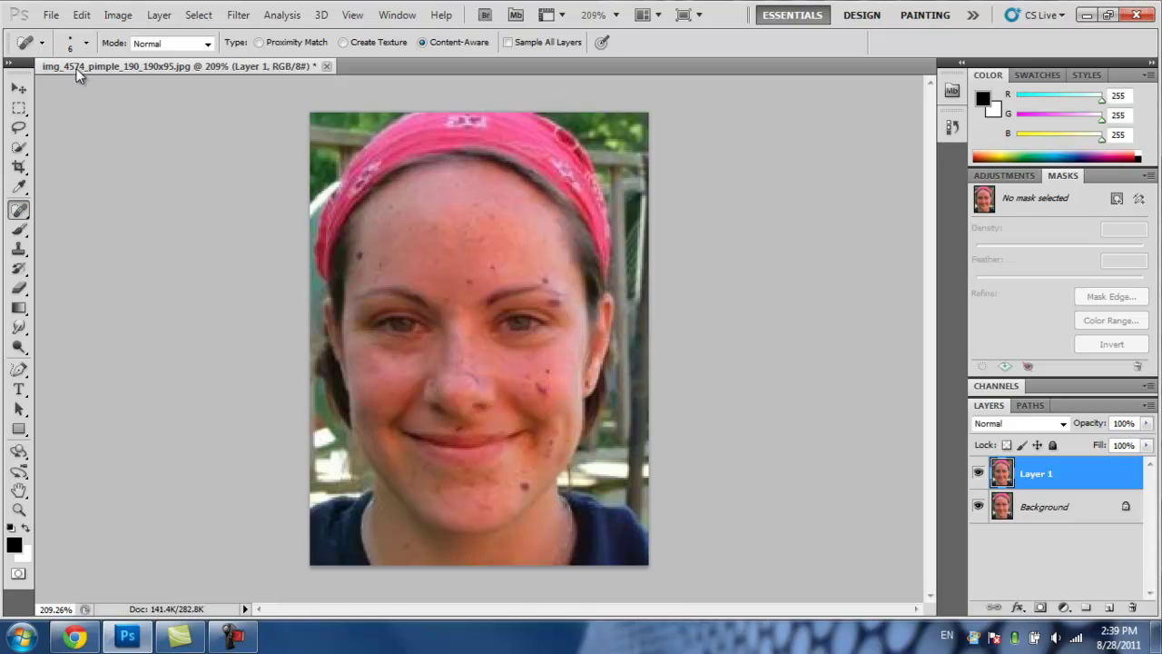
click(87, 46)
drag(34, 85, 35, 86)
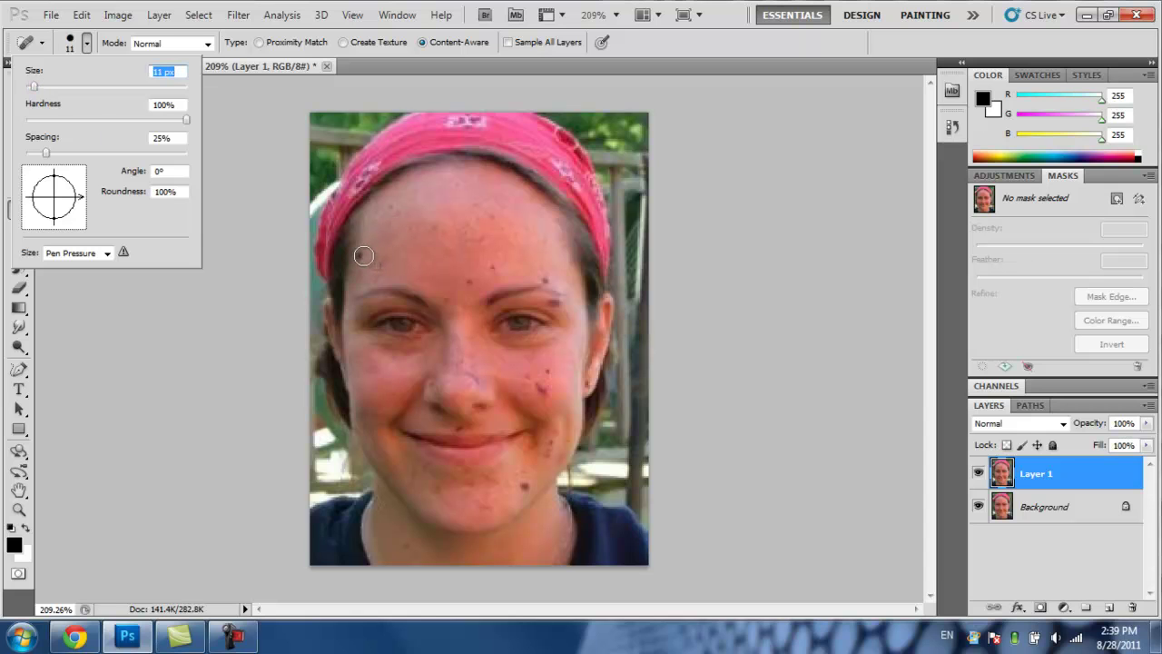
Step: Heal the dark spots on the chin, cheek, right eyebrow tail and forehead
click(221, 384)
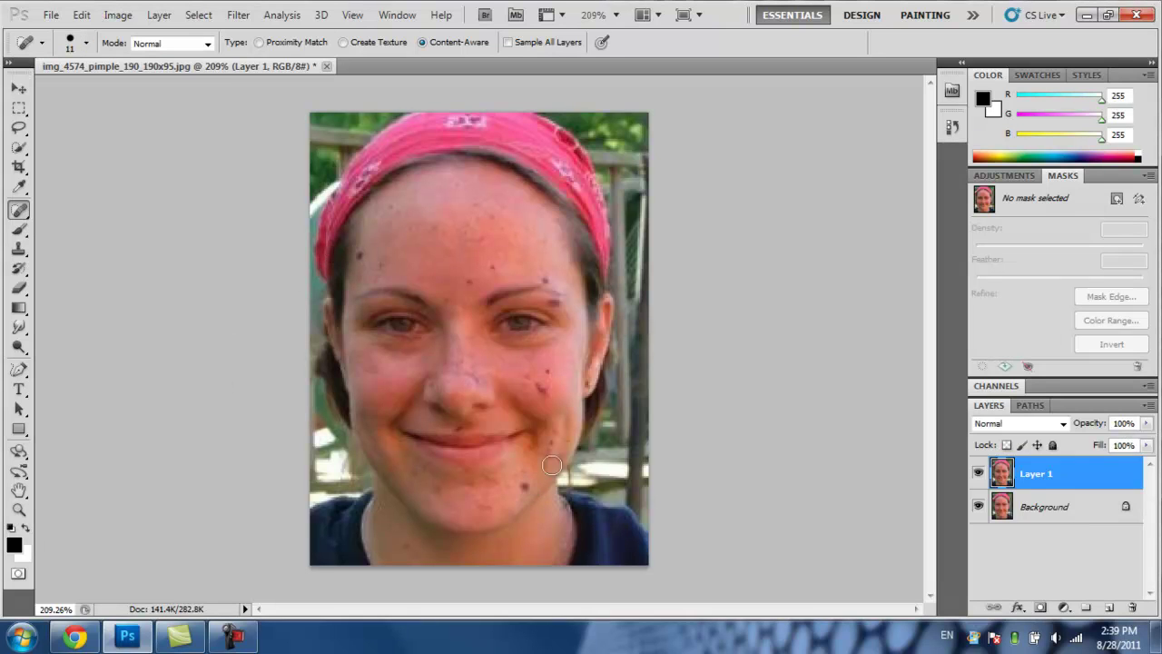
click(524, 485)
click(550, 379)
click(542, 301)
click(363, 250)
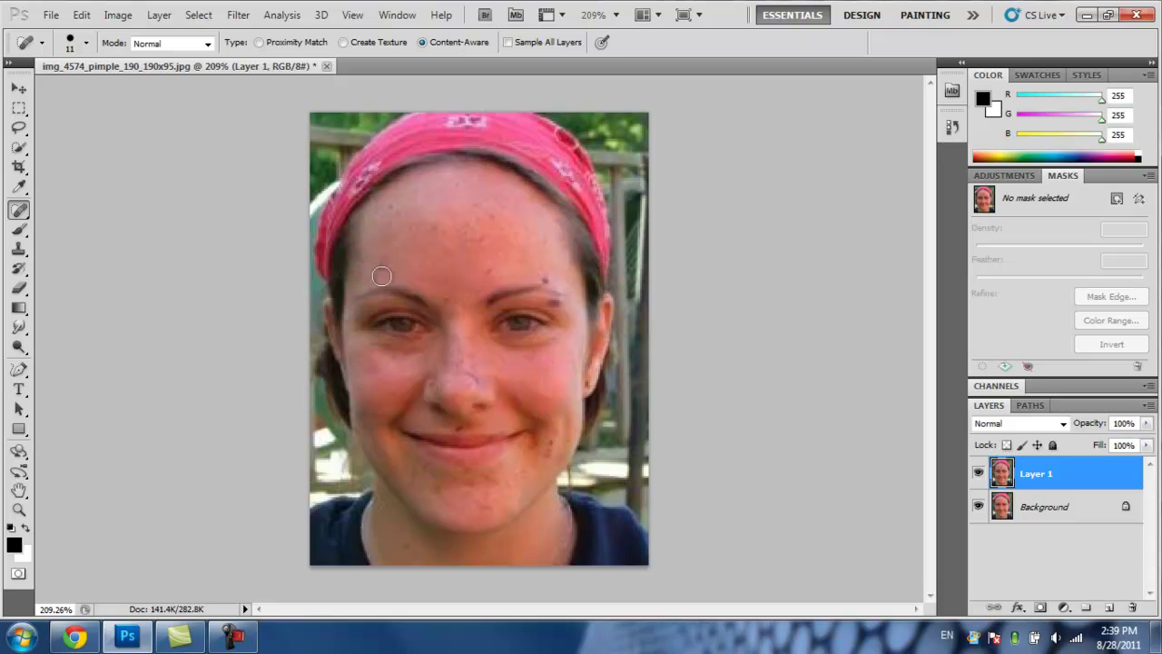
click(549, 449)
Step: Heal the nose dots, the blemish above the right eyebrow and the blotchy chin areas
scroll(452, 394, up, 1)
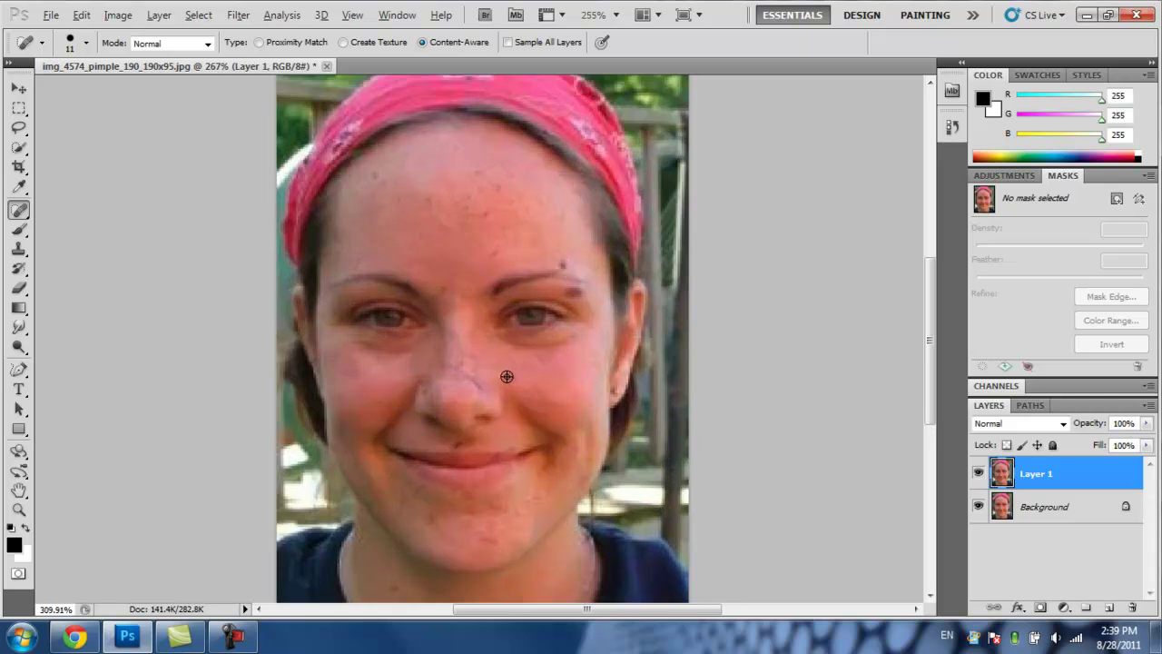
scroll(507, 380, up, 2)
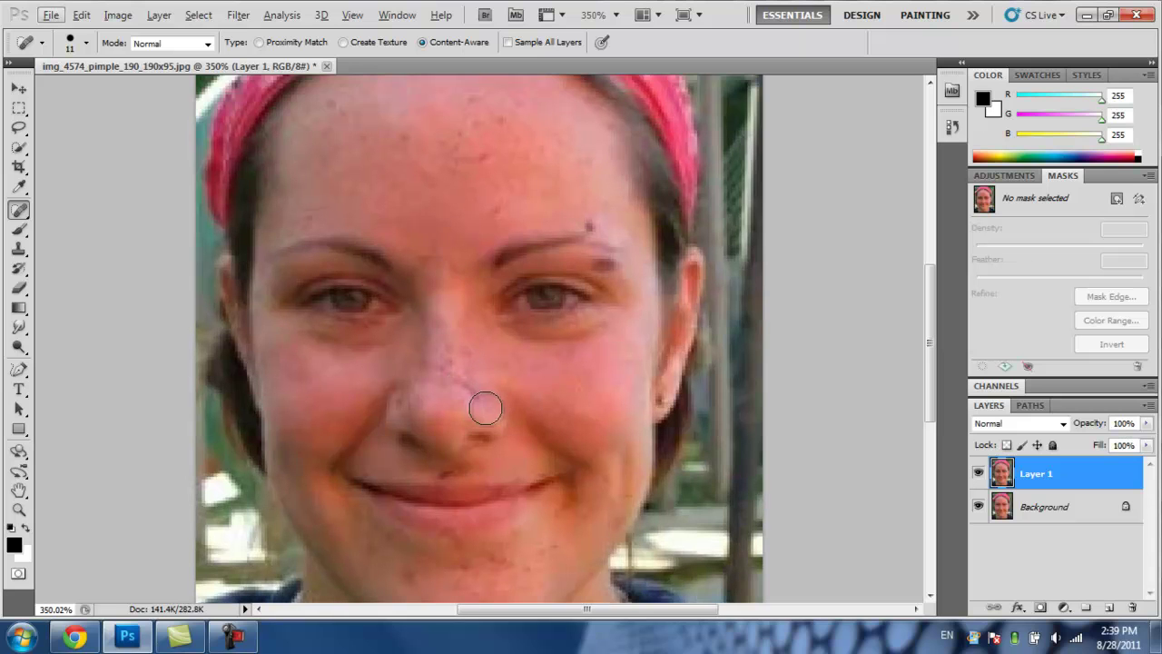
click(468, 386)
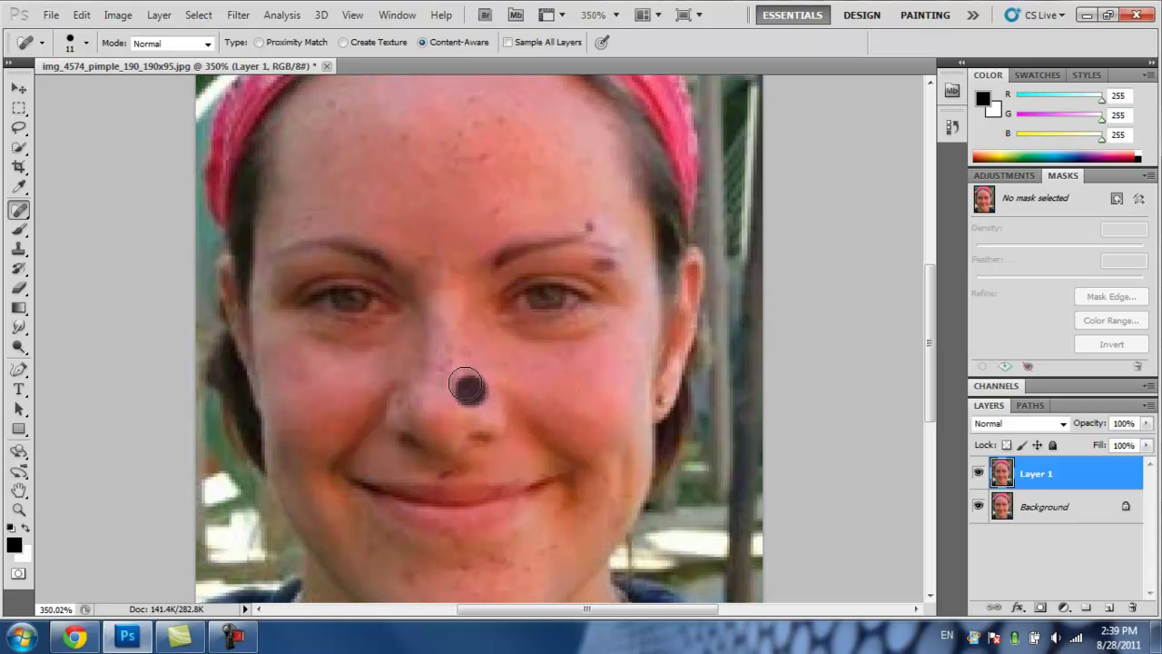
click(448, 370)
scroll(717, 409, down, 2)
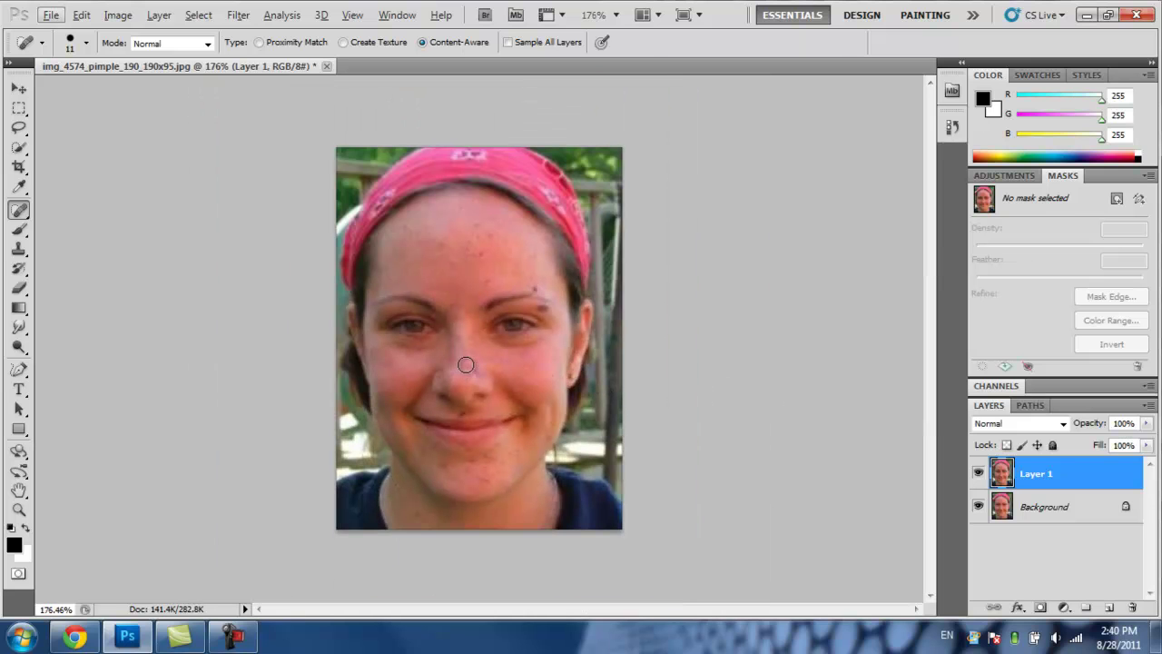
click(537, 285)
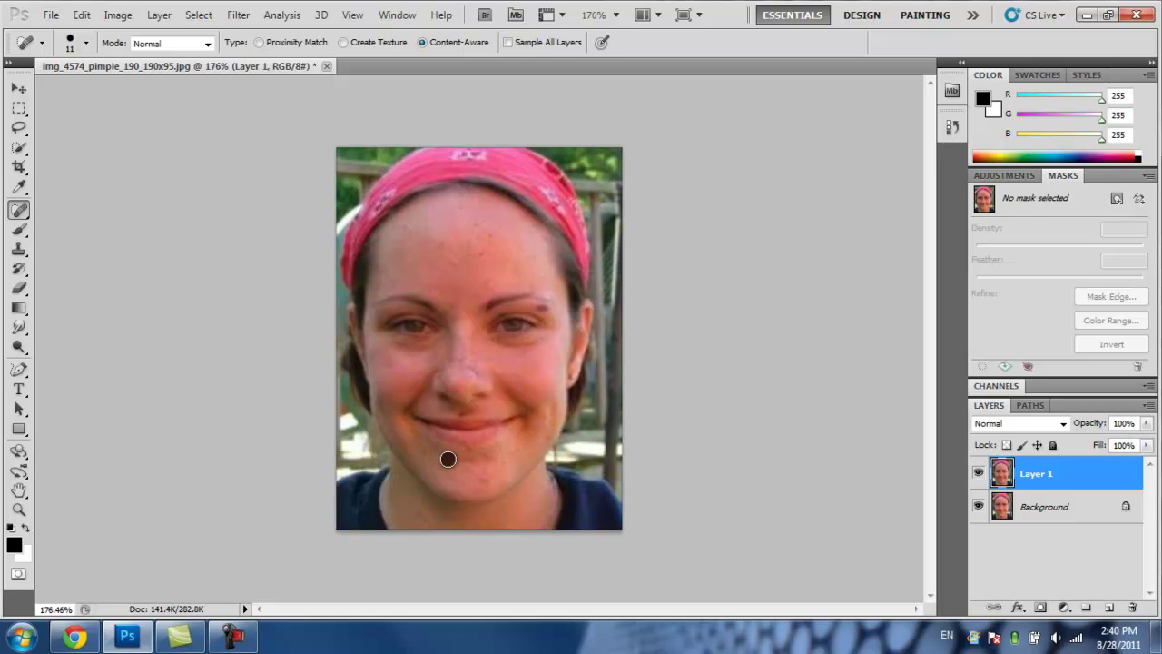
mouse_move(427, 460)
mouse_down()
mouse_move(432, 470)
mouse_move(481, 460)
mouse_up()
click(498, 473)
Step: Paint out the spots across the chin and heal the dark spot above the lip
scroll(452, 511, up, 3)
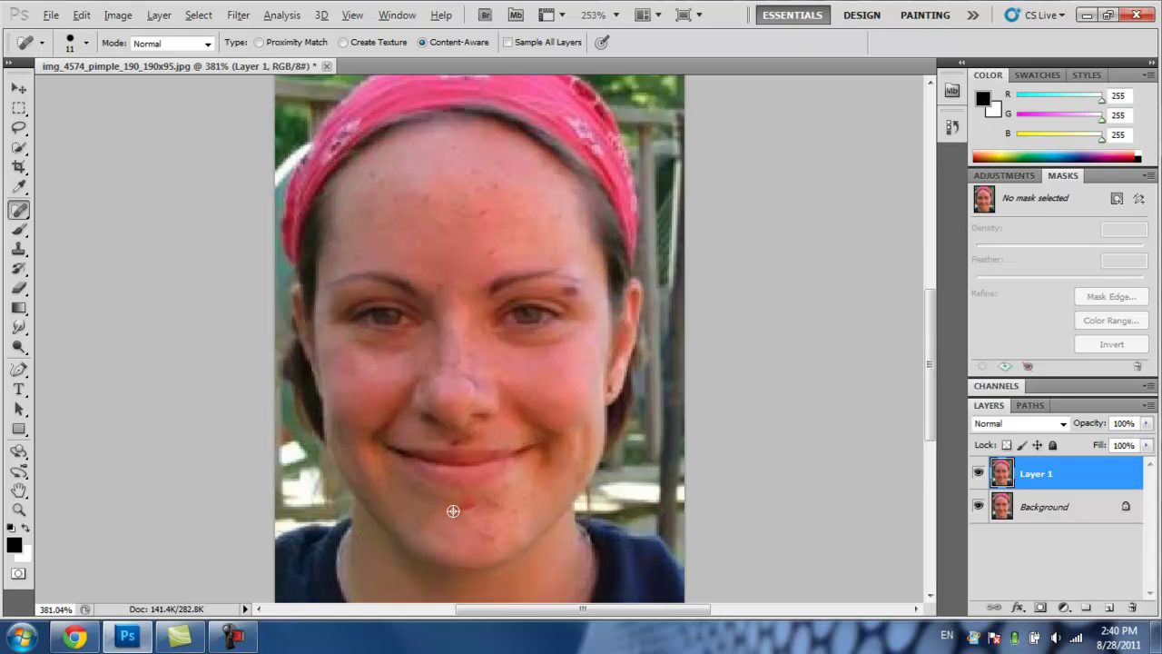
scroll(548, 511, down, 1)
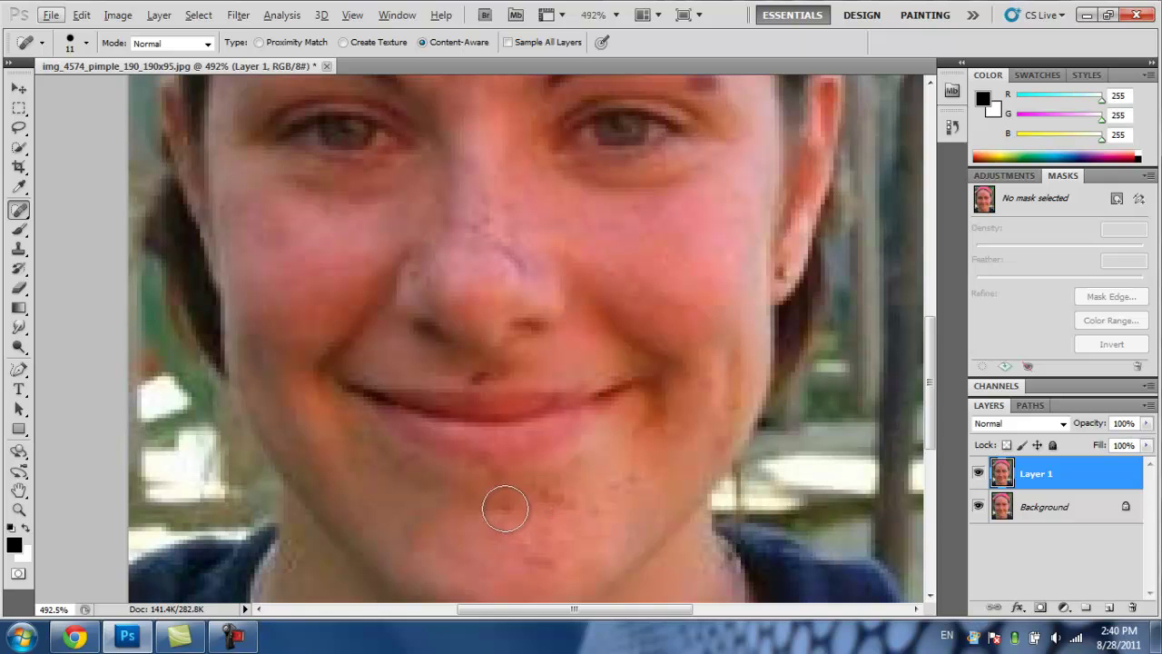
scroll(506, 481, down, 2)
scroll(504, 458, up, 1)
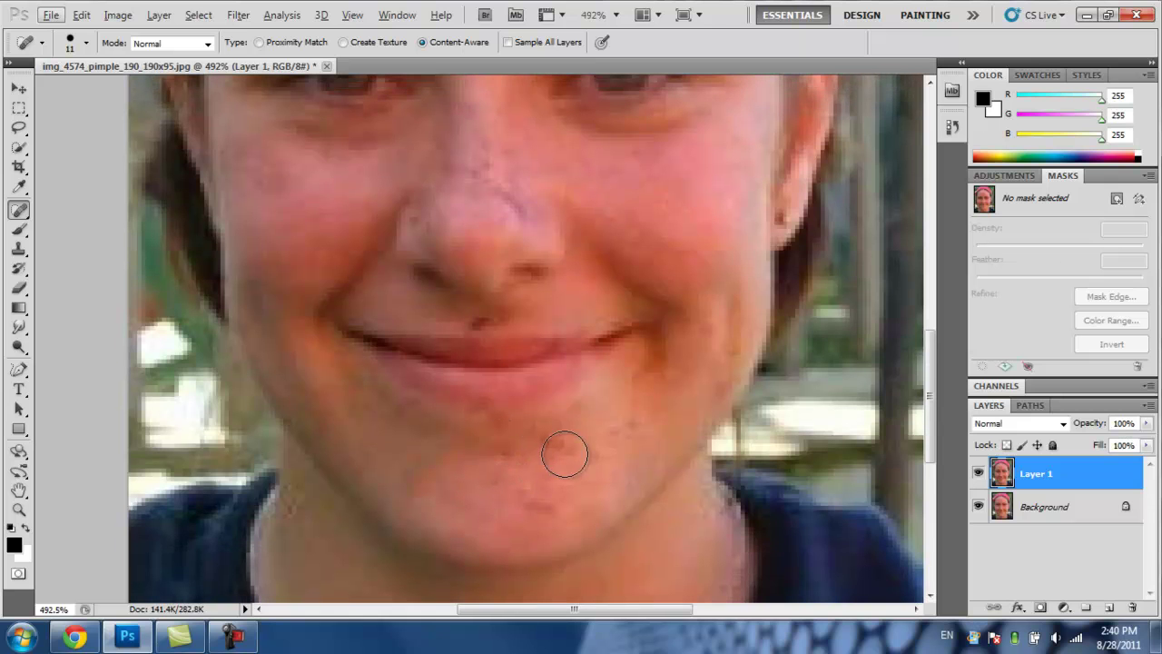
mouse_move(503, 445)
mouse_down()
mouse_move(531, 446)
mouse_move(535, 560)
mouse_move(422, 549)
mouse_up()
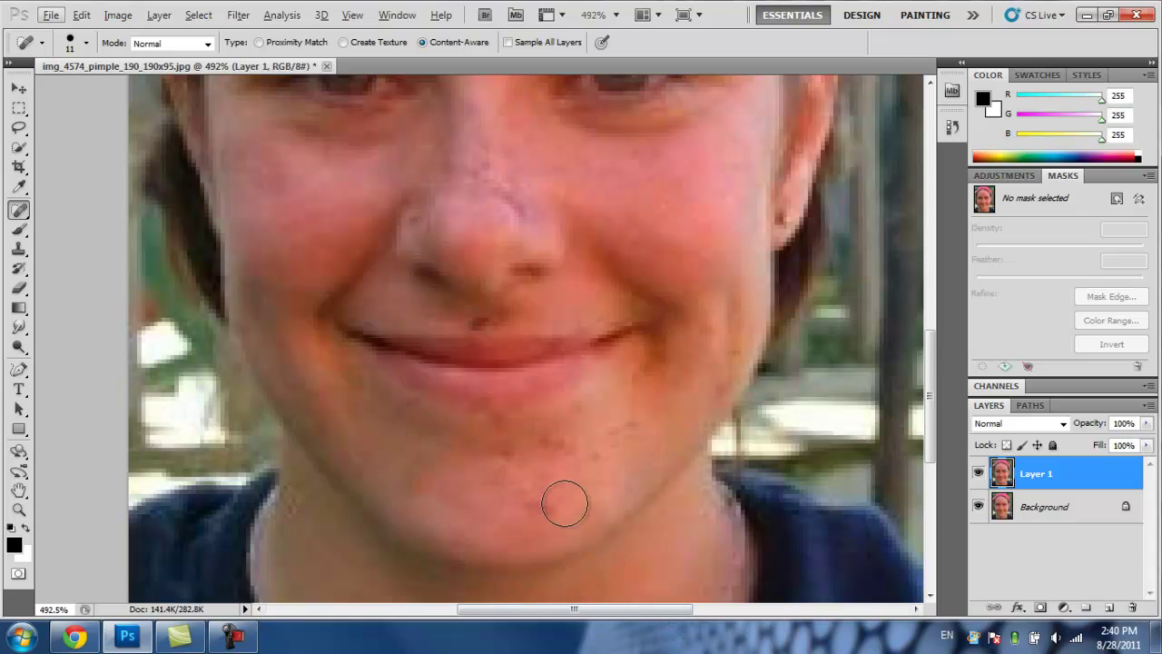
click(537, 513)
click(526, 446)
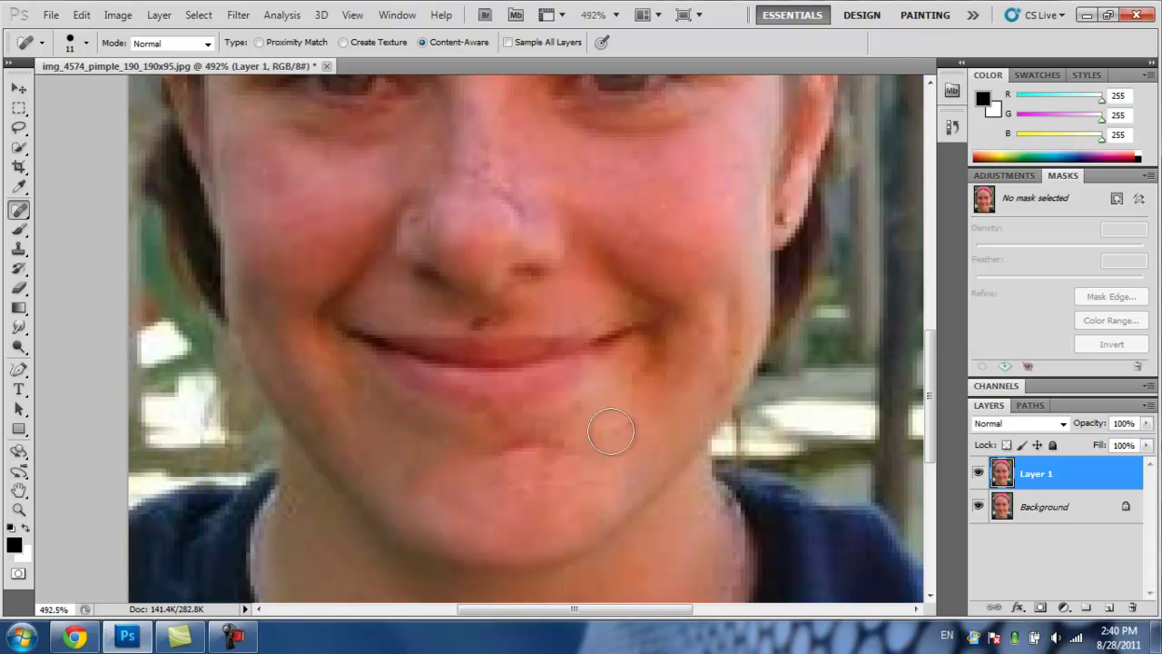
scroll(672, 348, up, 2)
click(486, 418)
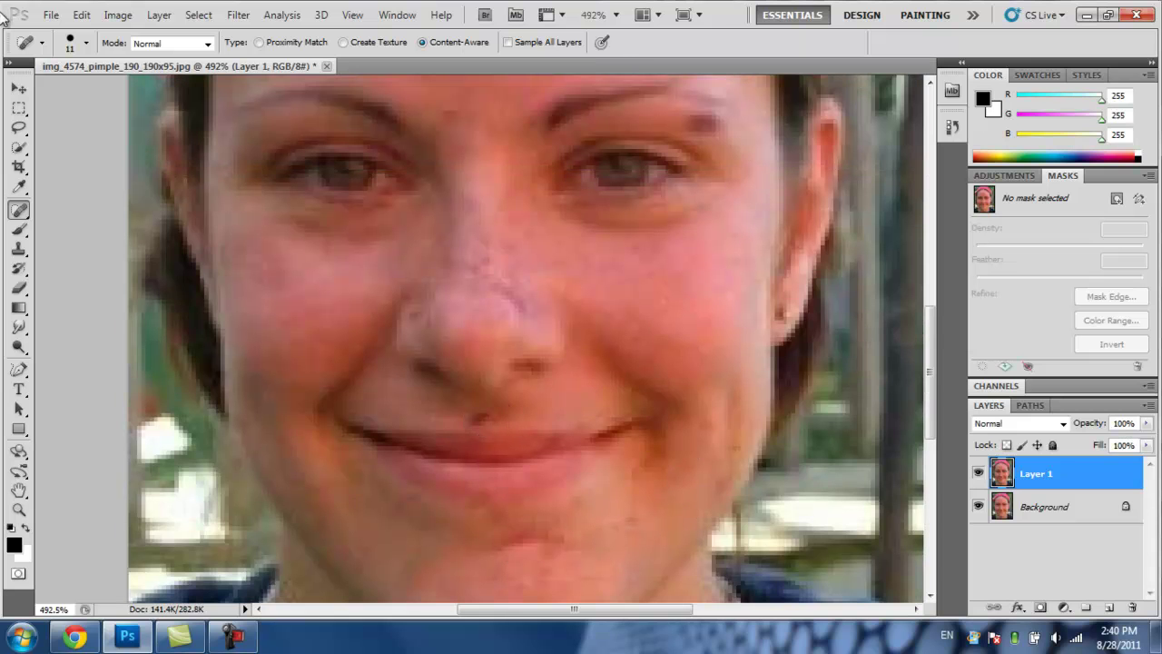
Step: Reduce the healing brush to 5 px and heal the small spot above the lip
click(86, 42)
drag(32, 88, 30, 89)
click(473, 418)
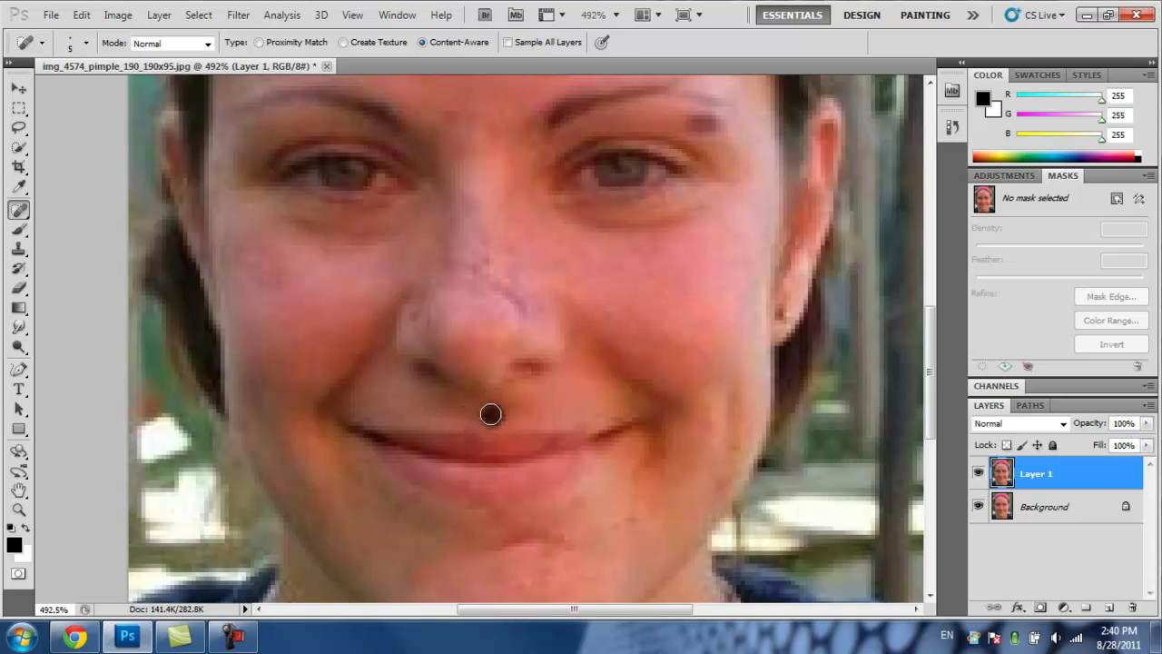
click(491, 416)
Step: Heal the remaining spots on the brow, nose and chin
scroll(713, 376, up, 4)
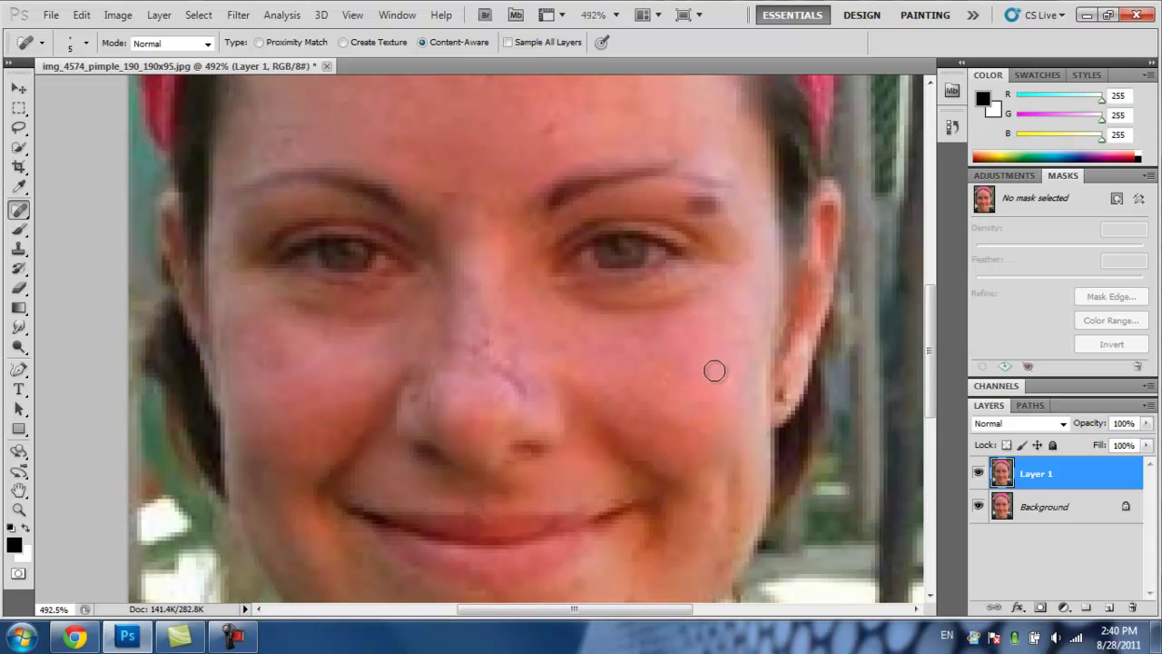
scroll(694, 304, right, 2)
scroll(658, 323, up, 1)
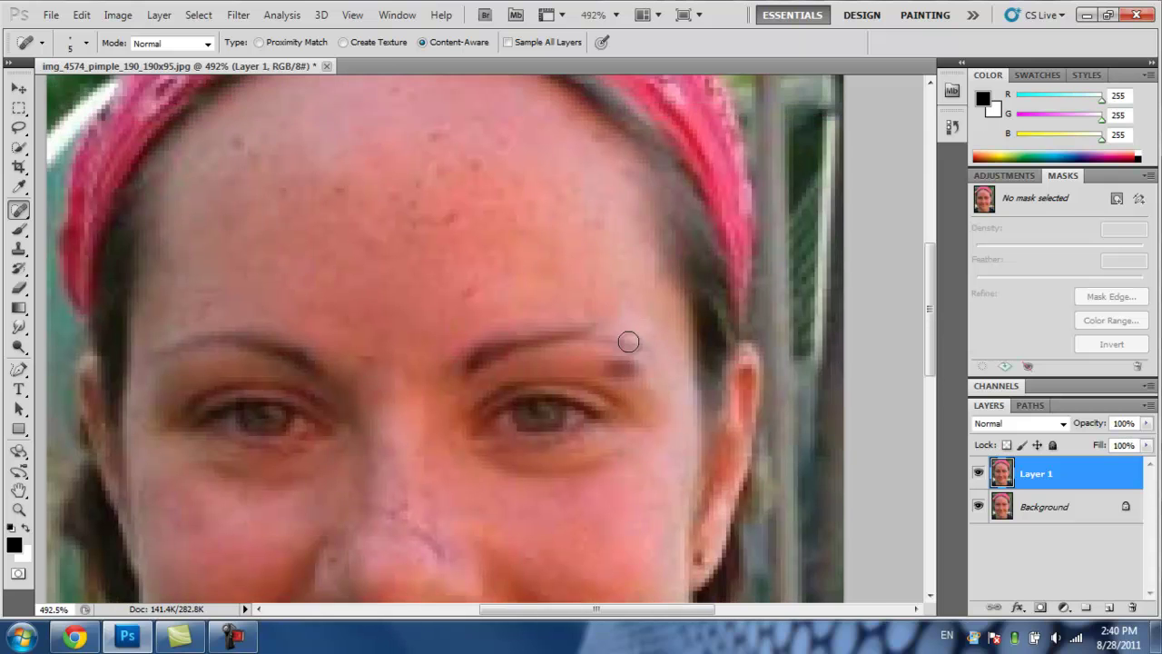
scroll(602, 384, up, 1)
click(623, 384)
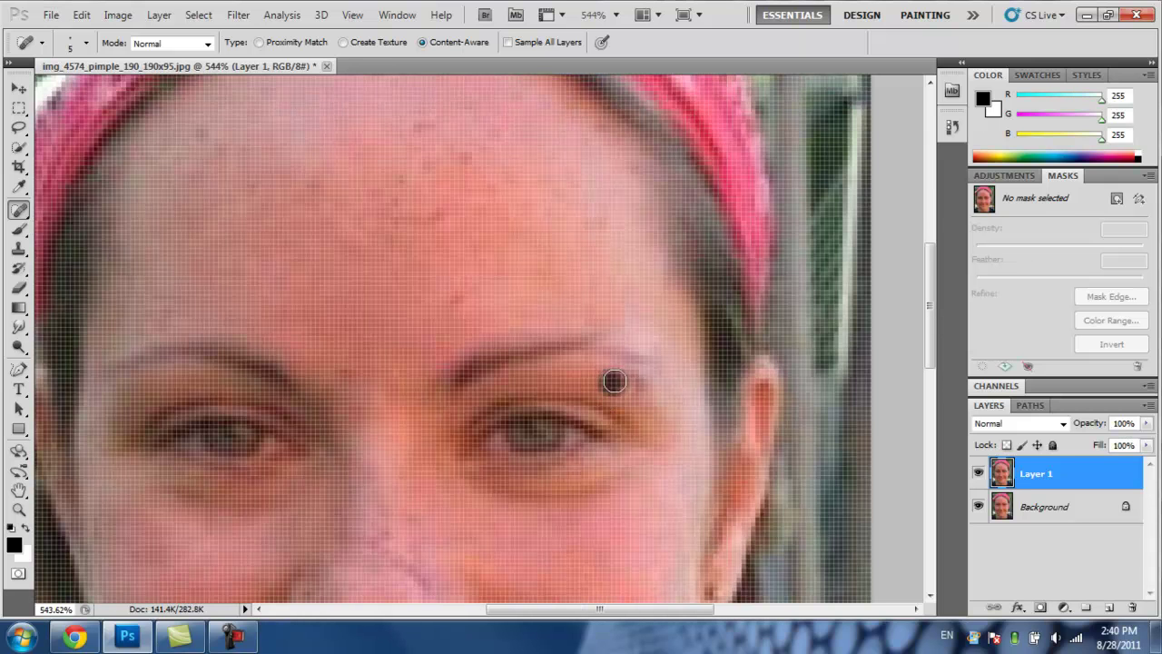
scroll(691, 379, down, 3)
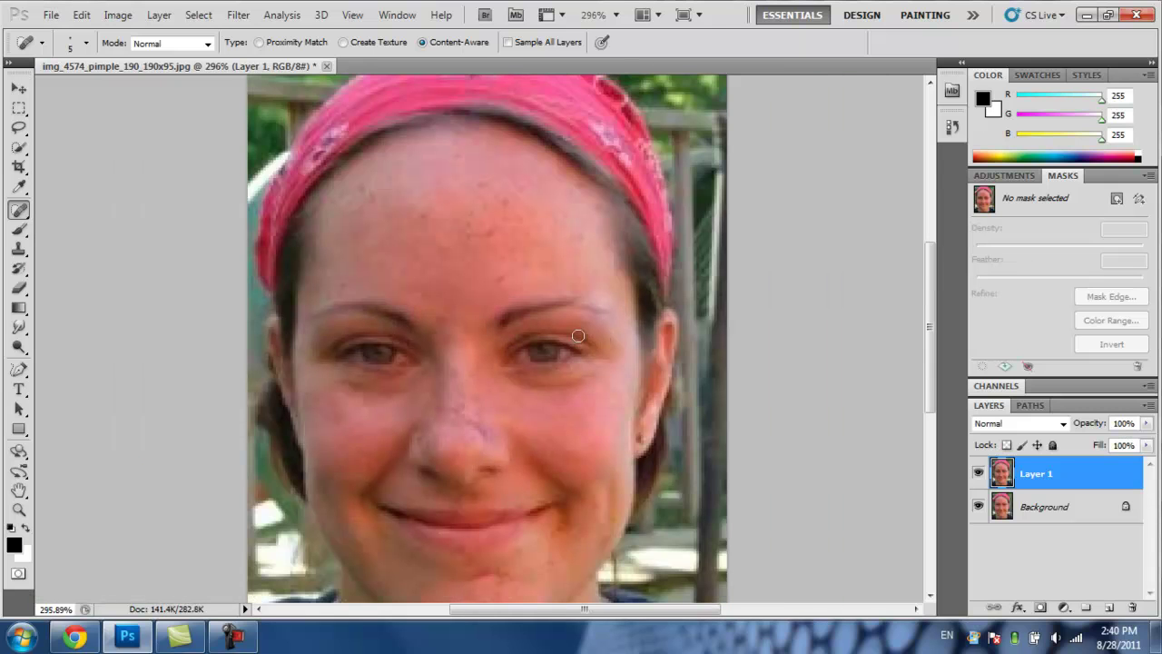
click(467, 413)
scroll(387, 419, down, 2)
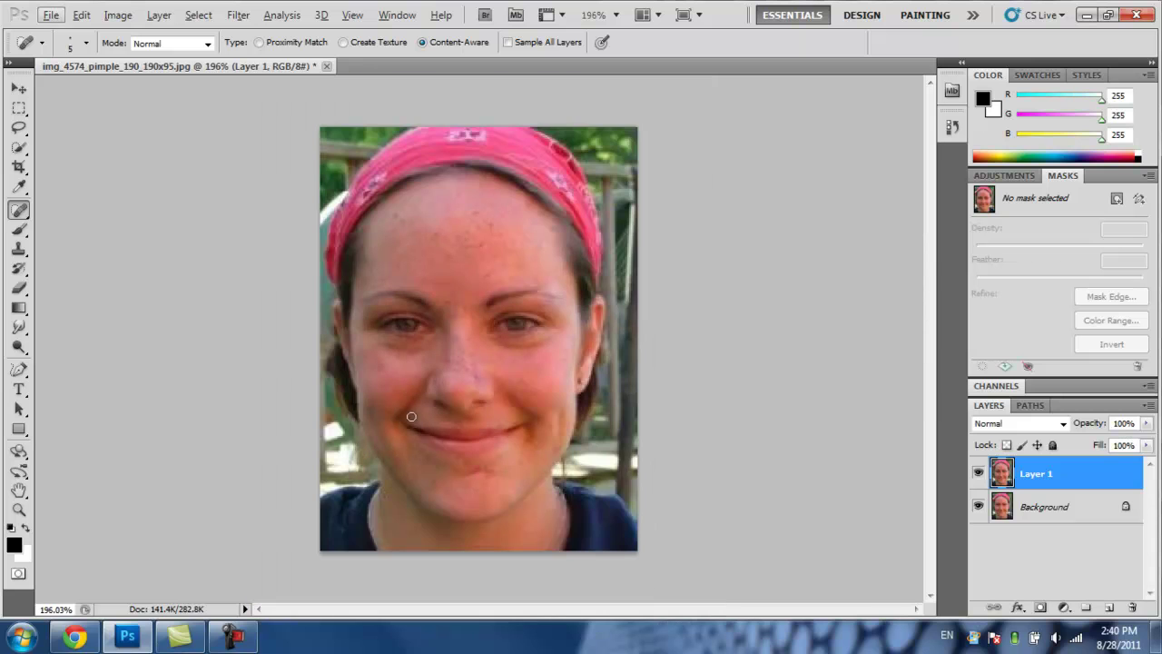
scroll(484, 475, up, 2)
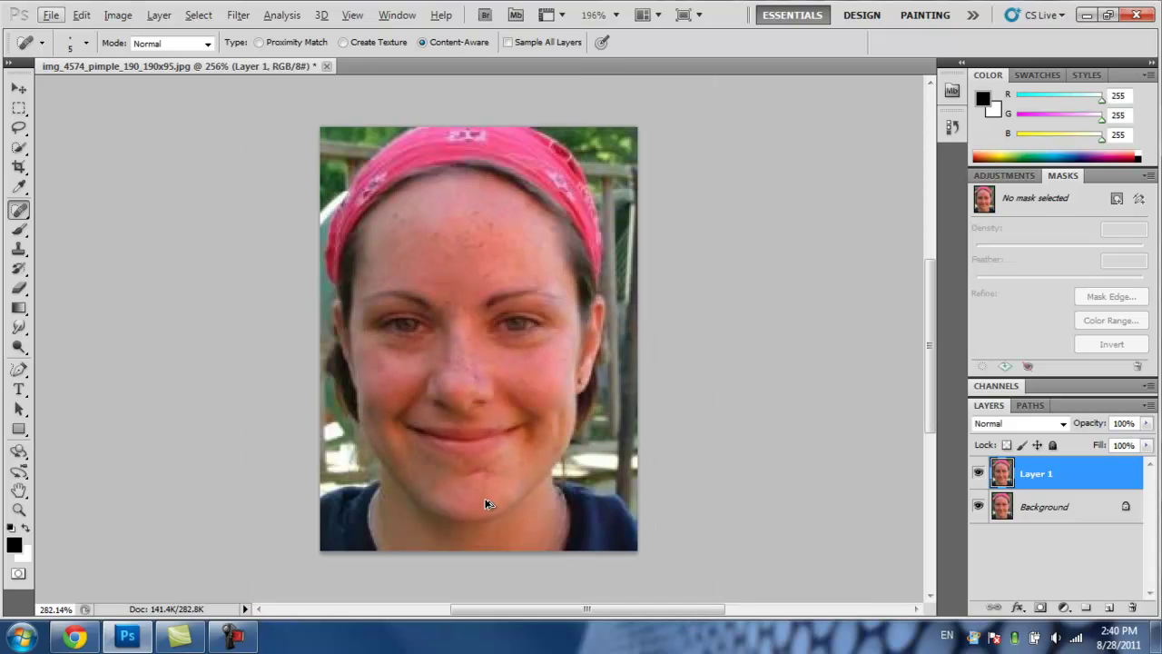
click(485, 511)
scroll(617, 461, down, 2)
Step: Duplicate the healed Layer 1 into Layer 1 copy with Ctrl+J
key(alt)
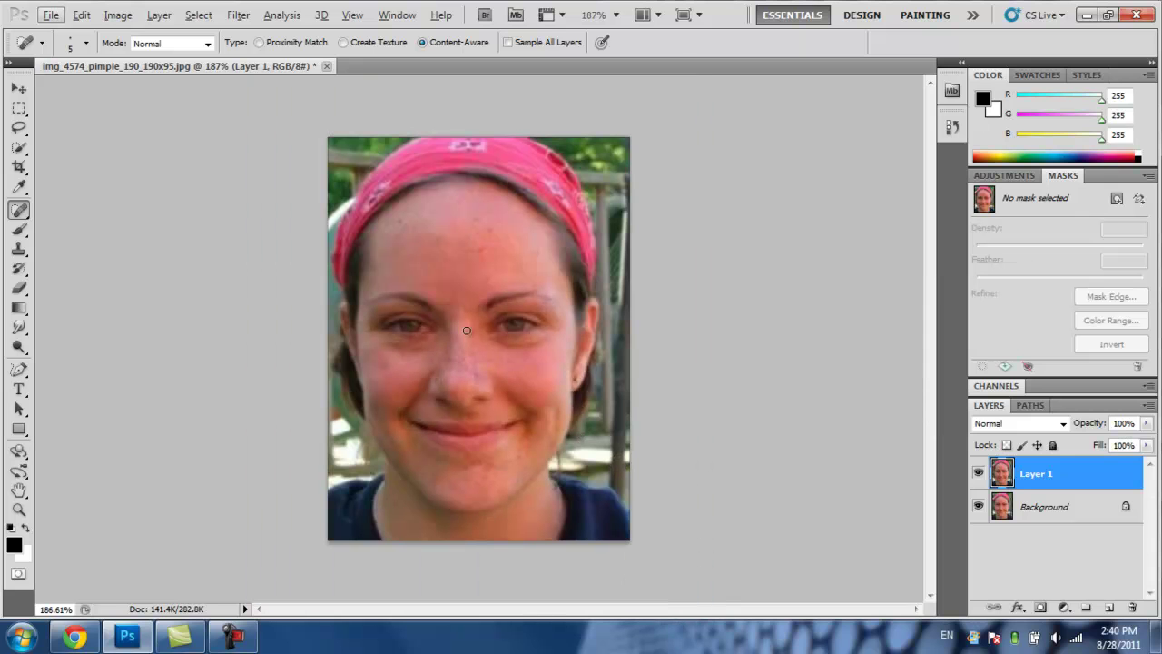
key(alt)
key(ctrl+j)
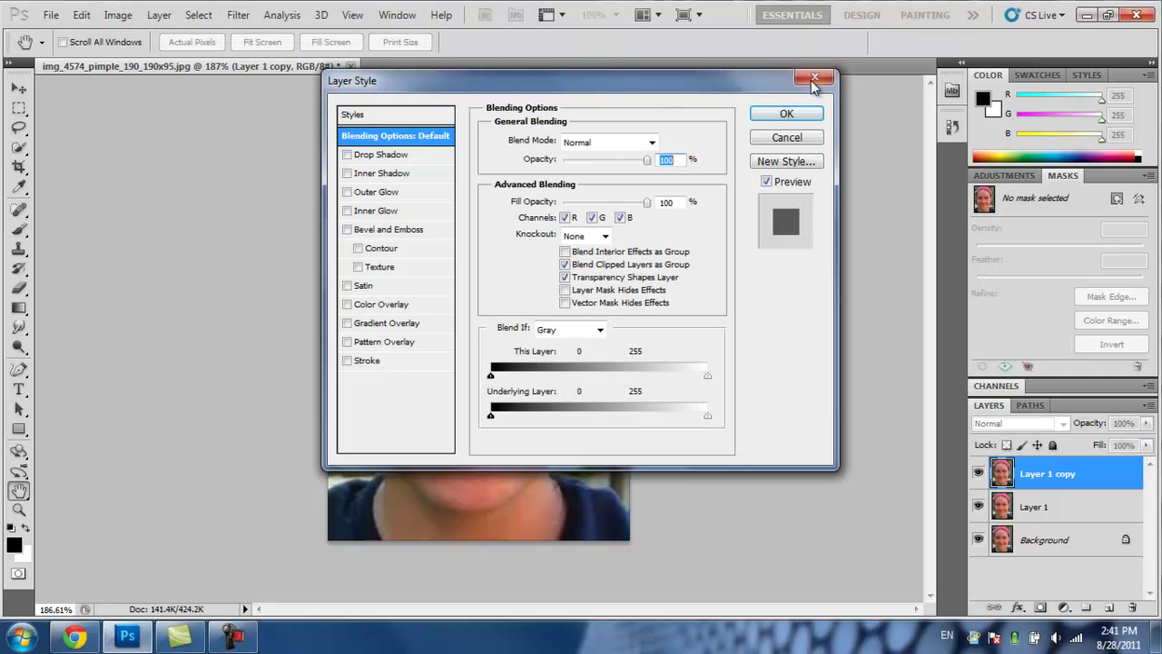
Step: Set a Surface Blur of Radius 5 px and Threshold 16 levels, toggling preview to compare
click(824, 82)
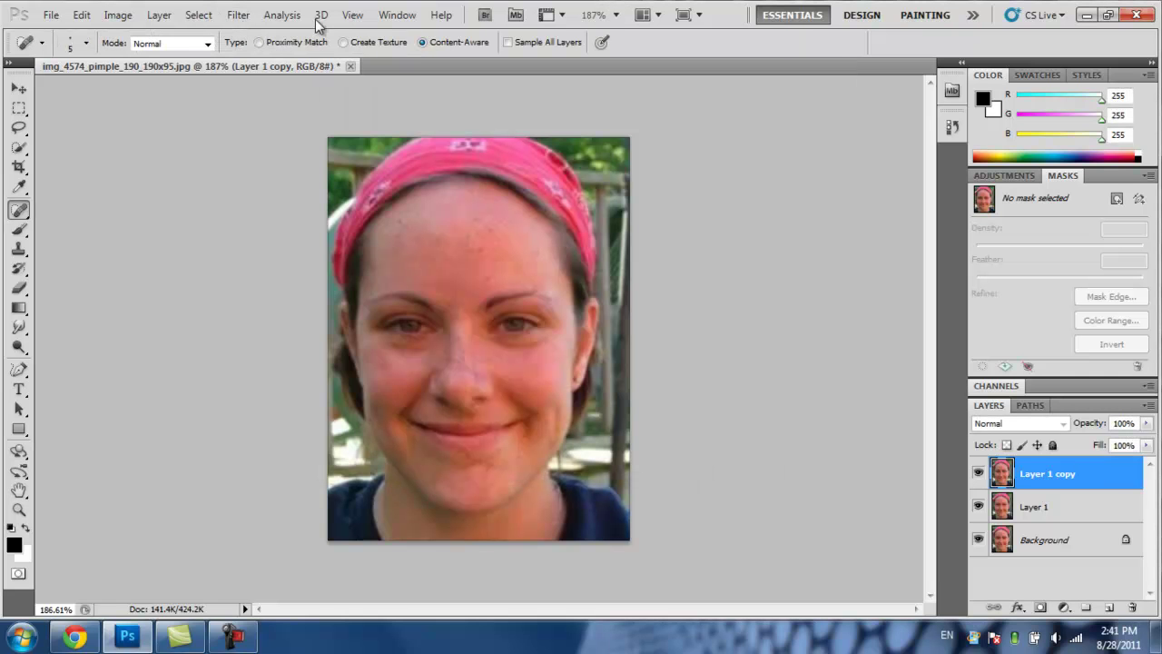
click(238, 15)
mouse_move(350, 176)
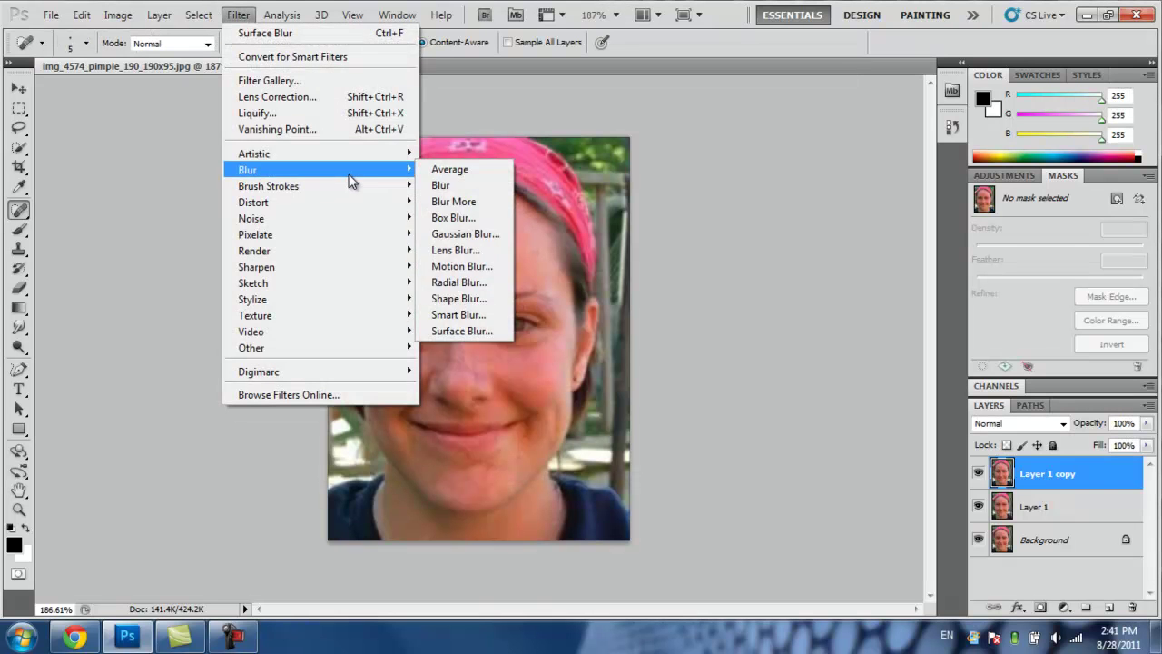
click(475, 331)
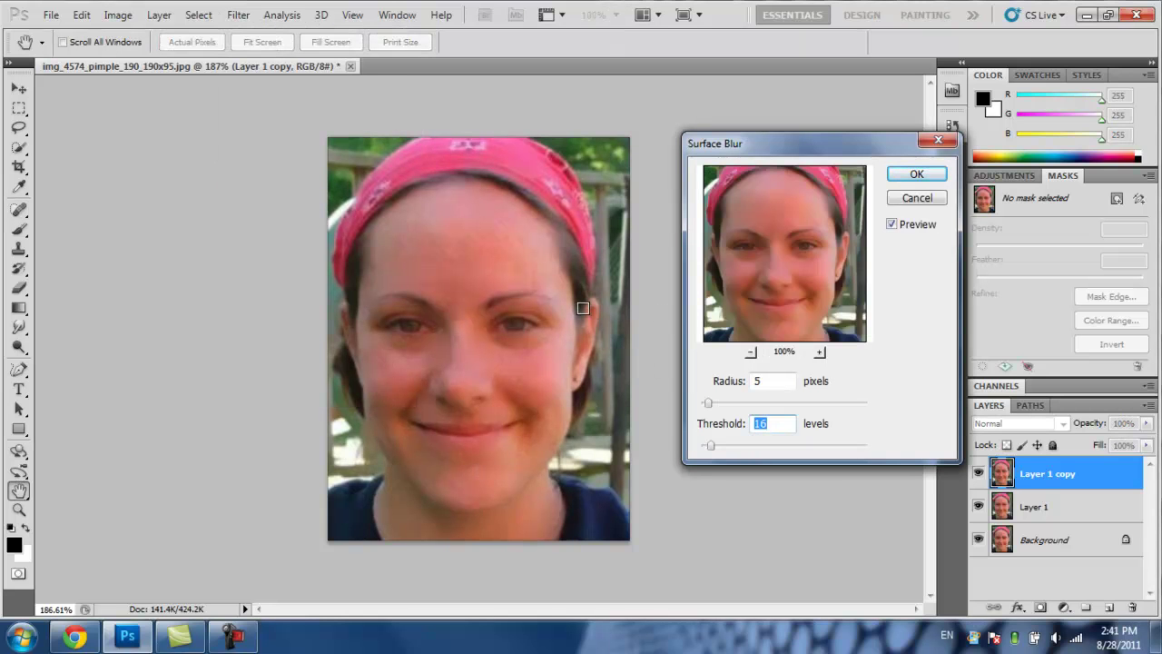
click(785, 381)
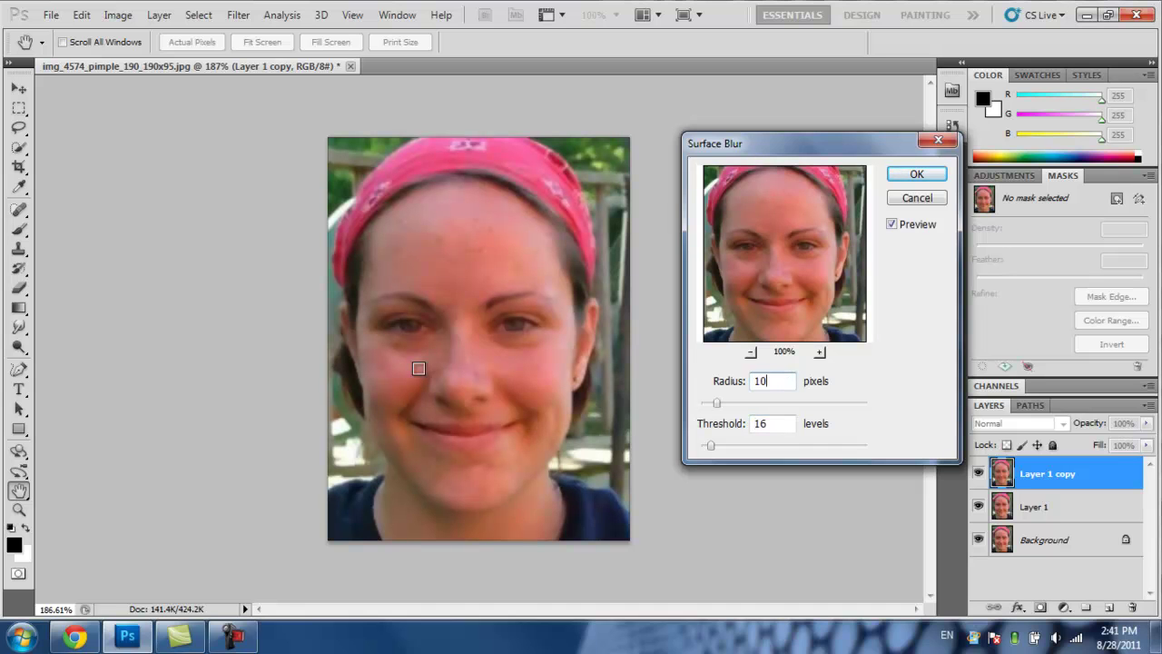
key(BackSpace)
key(BackSpace)
key(BackSpace)
click(894, 225)
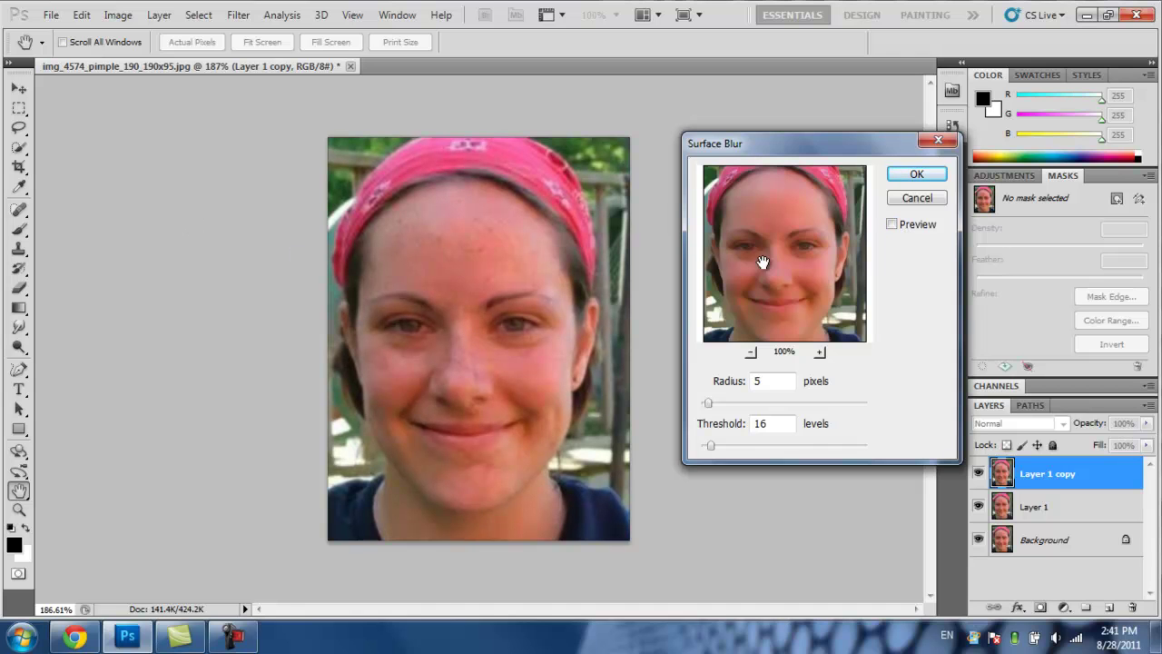
click(894, 225)
Step: Apply the Surface Blur, then check the layers beneath and reselect Layer 1 copy
click(912, 174)
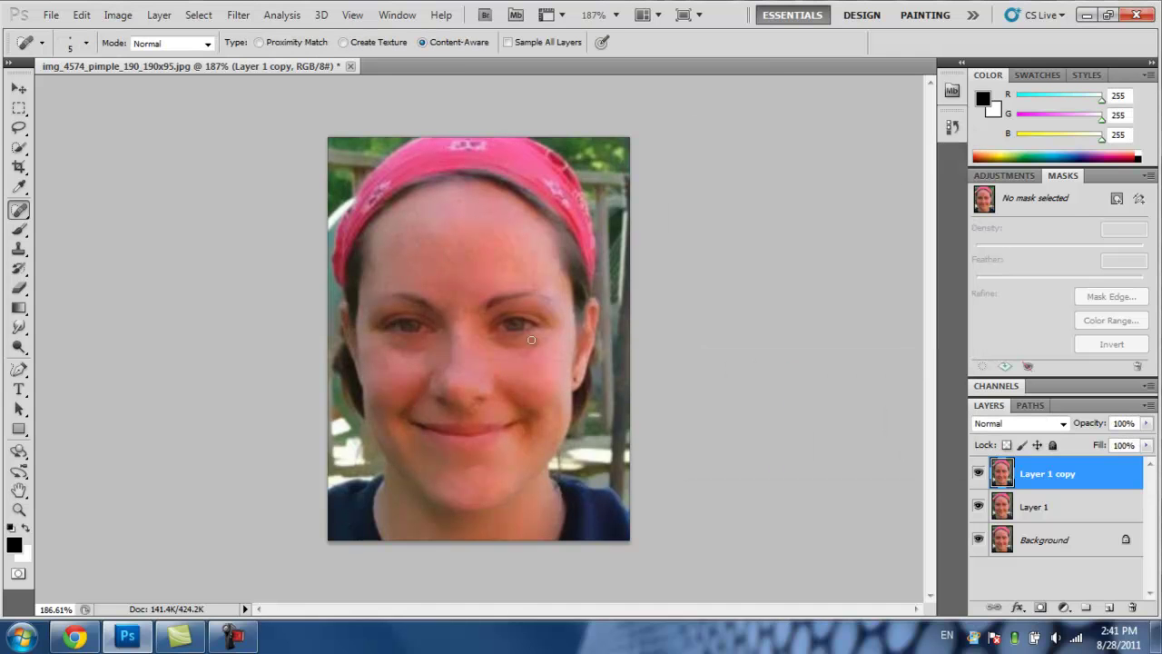
click(1050, 510)
click(1054, 537)
click(1048, 512)
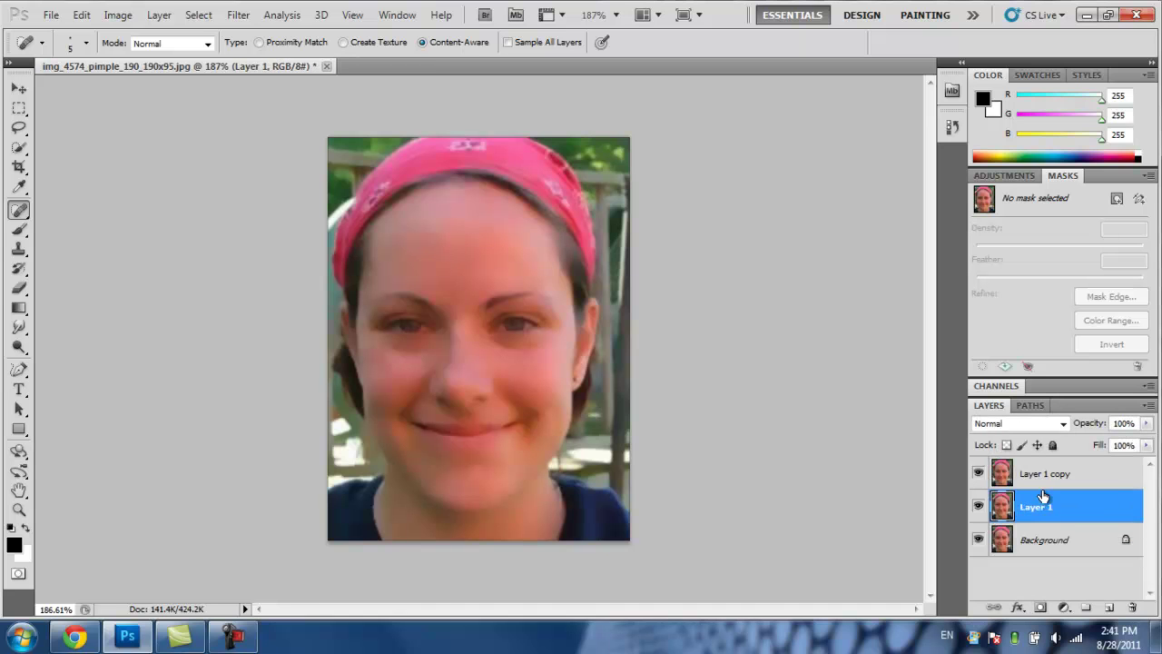
click(1042, 474)
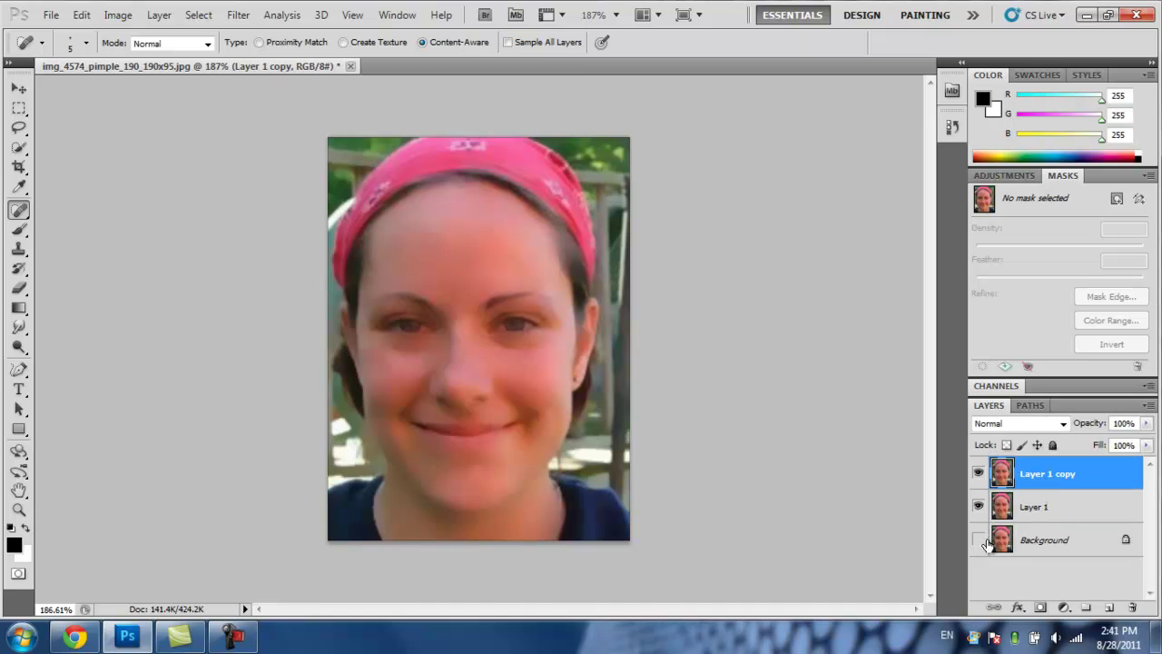
click(1013, 544)
click(1044, 474)
Step: Switch to the Eraser Tool with a 32 px brush
click(20, 289)
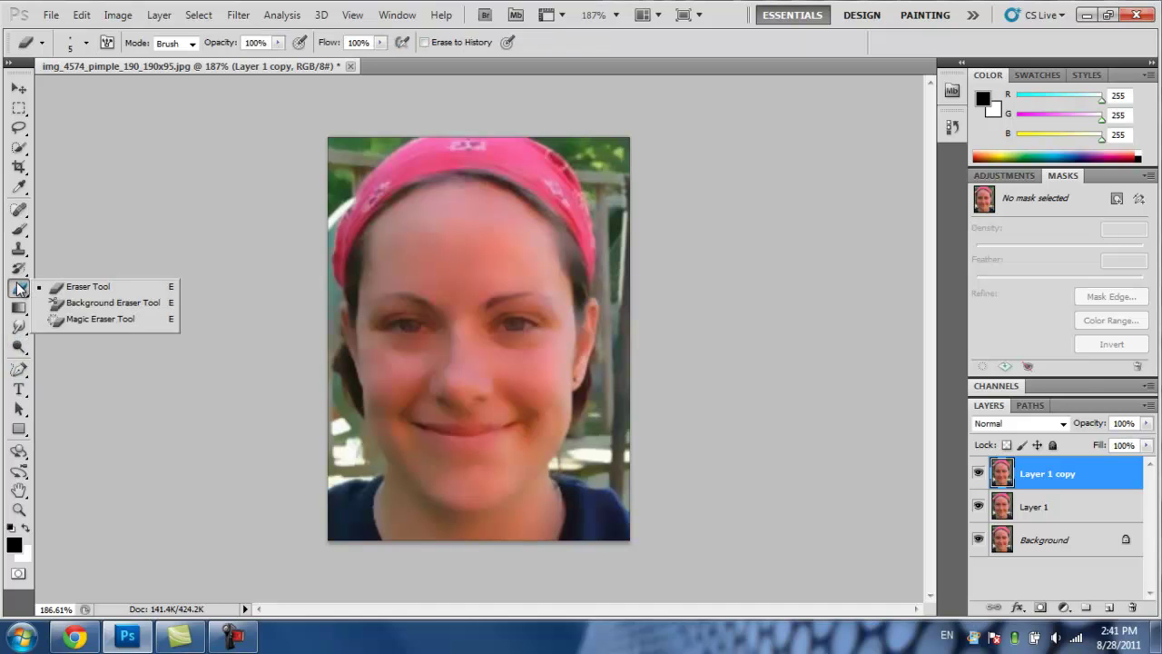
click(72, 289)
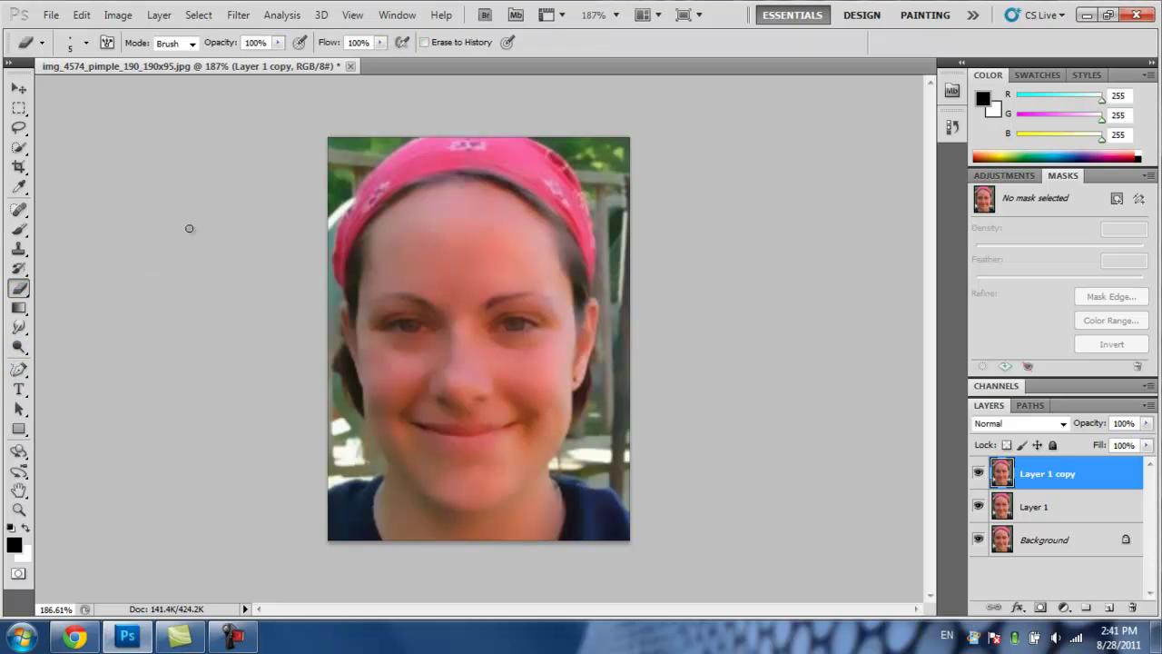
click(88, 44)
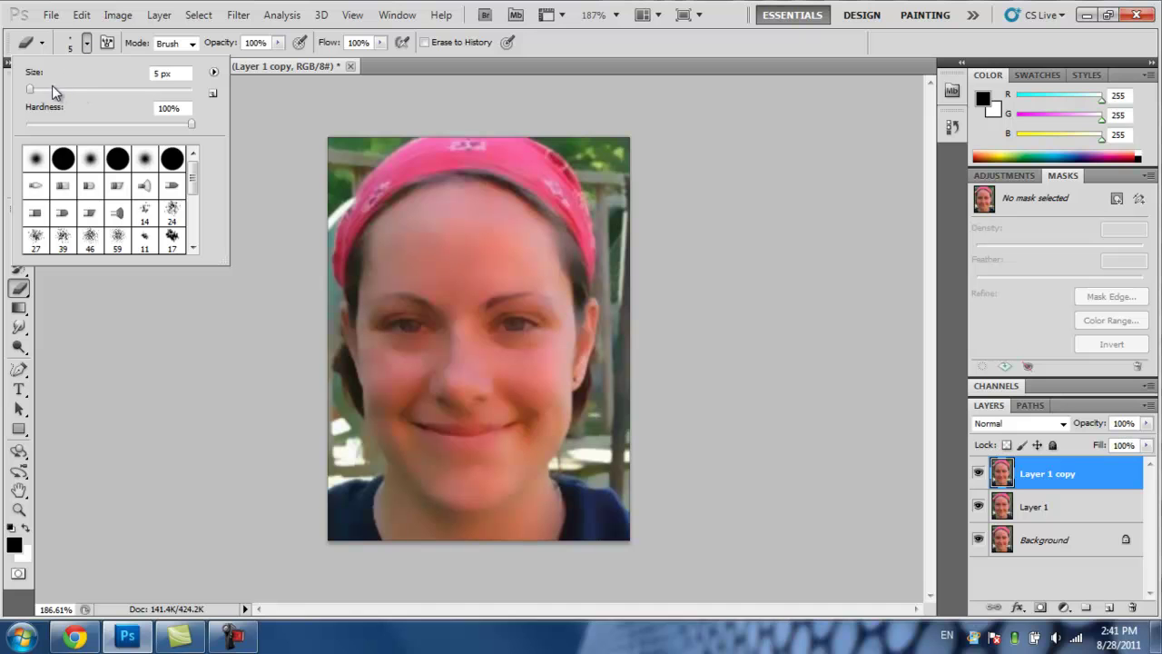
drag(54, 90, 52, 90)
click(610, 165)
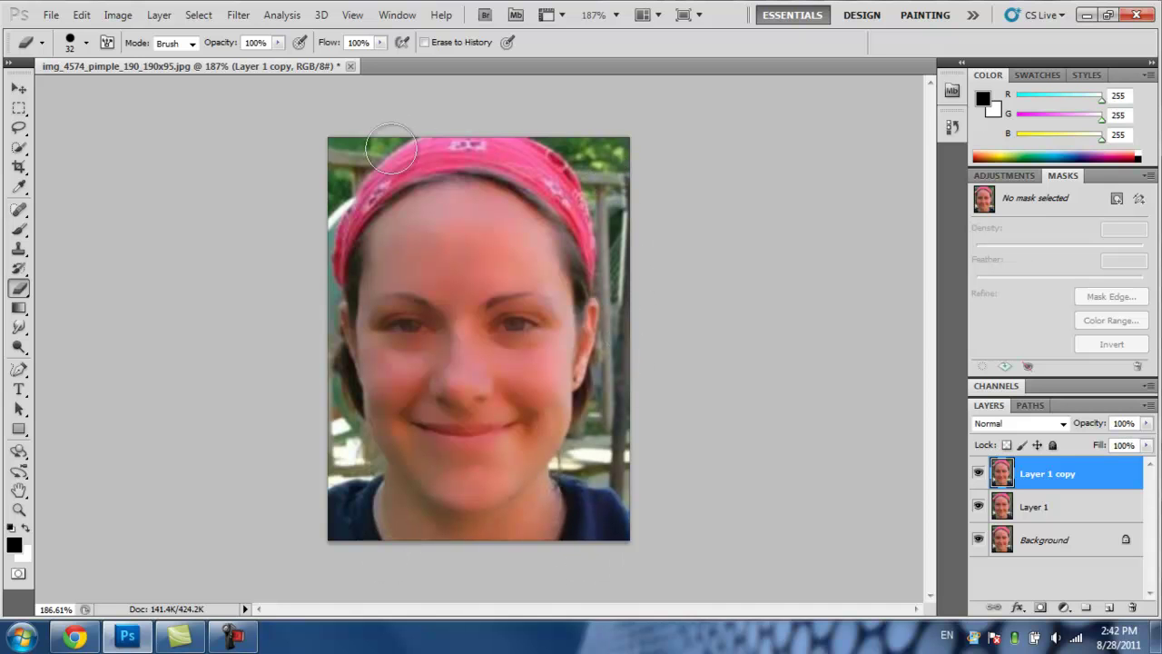
Step: Erase the blur around the photo's edges and background, then shrink the eraser to 8 px
mouse_move(345, 451)
mouse_down()
mouse_move(363, 525)
mouse_move(423, 485)
mouse_up()
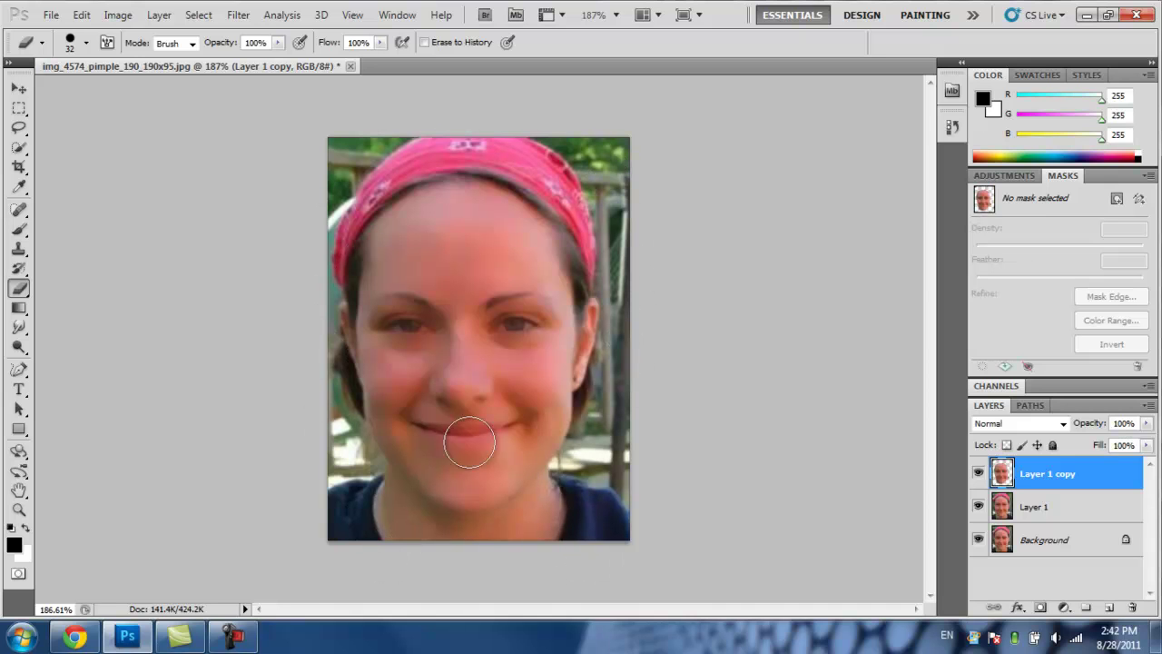
click(87, 43)
drag(52, 96, 33, 95)
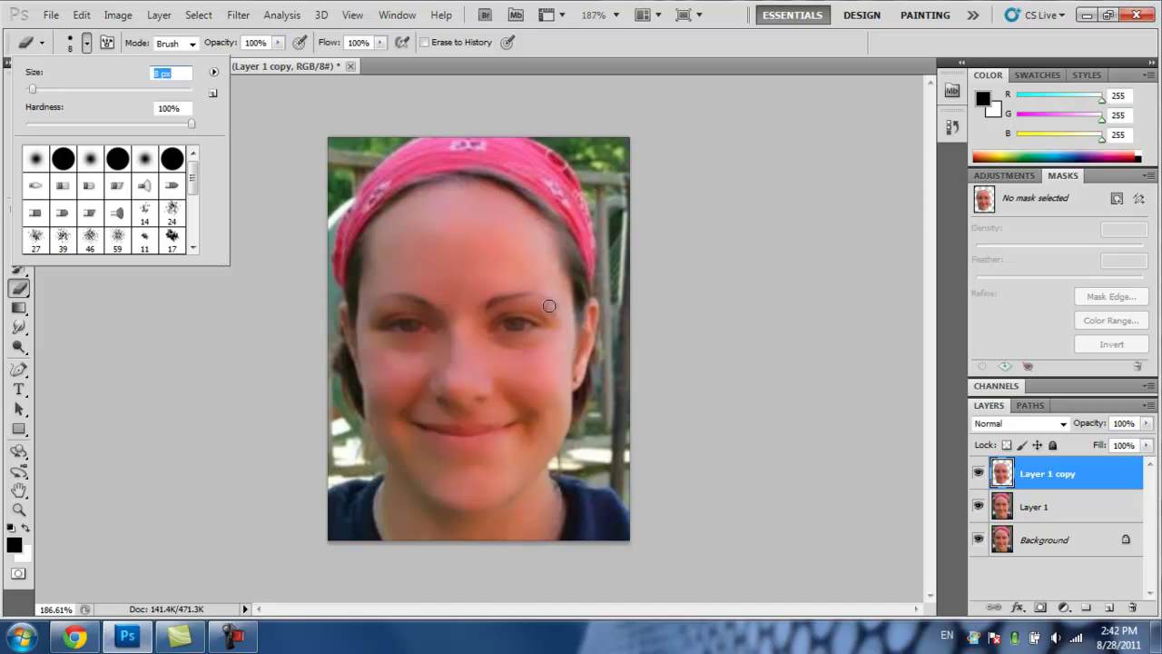
Step: Erase the blur from the lips and the right eye with the 8 px eraser
key(Return)
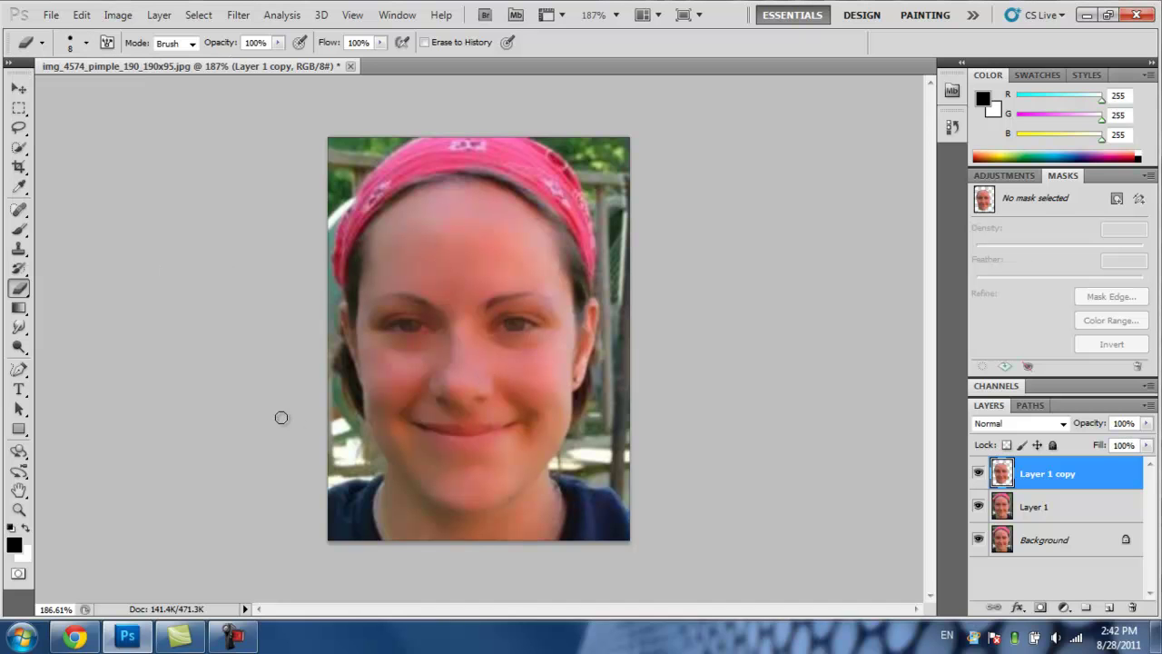
scroll(441, 423, up, 3)
mouse_move(371, 456)
mouse_down()
mouse_move(448, 477)
mouse_move(514, 470)
mouse_move(431, 485)
mouse_move(396, 457)
mouse_move(529, 459)
mouse_move(408, 466)
mouse_move(492, 468)
mouse_move(513, 452)
mouse_move(507, 473)
mouse_move(487, 475)
mouse_move(393, 465)
mouse_move(511, 455)
mouse_up()
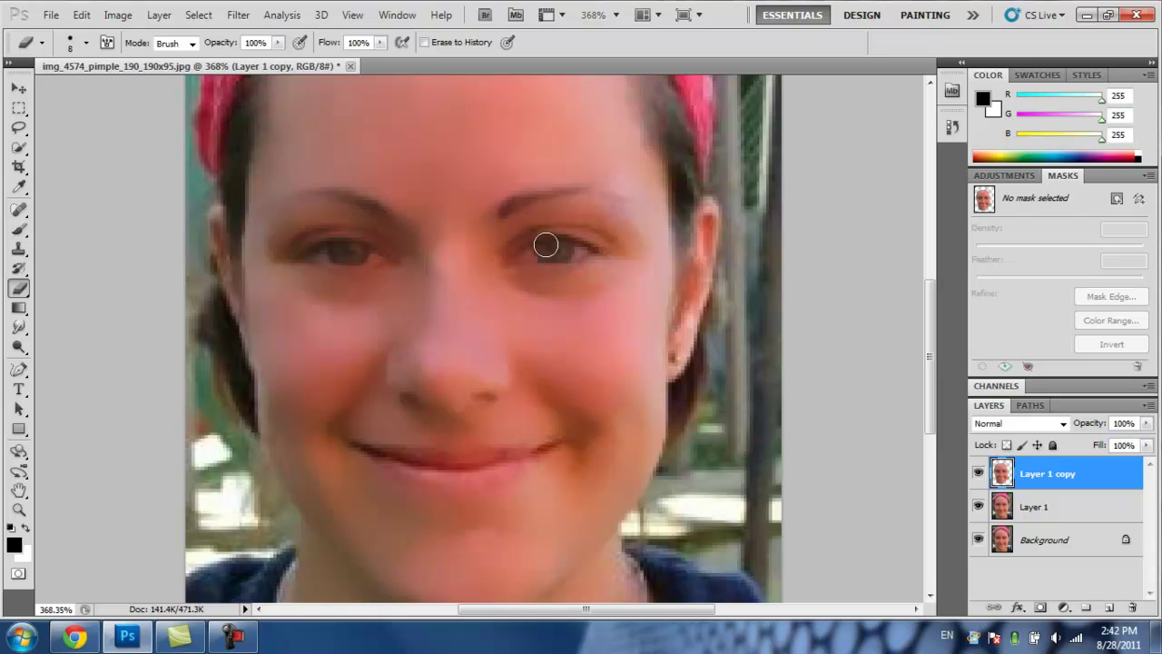
drag(552, 252, 550, 248)
Step: Reduce the eraser to 6 px and erase the blur along the eyebrows
click(85, 48)
drag(35, 89, 31, 88)
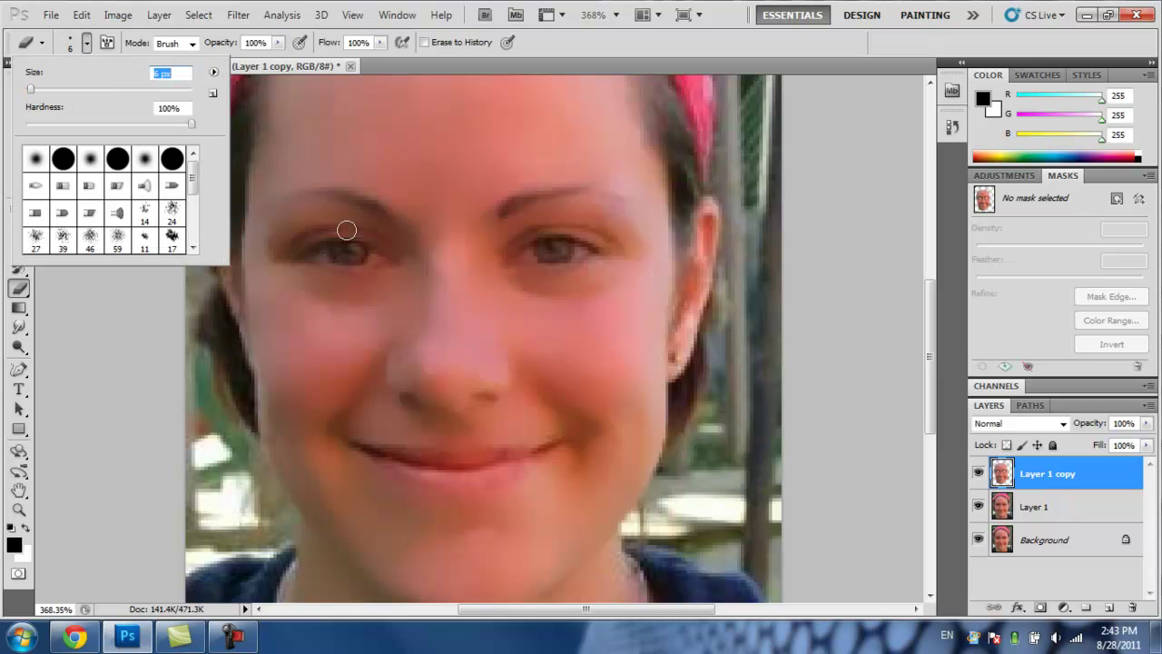
key(Return)
drag(509, 209, 626, 198)
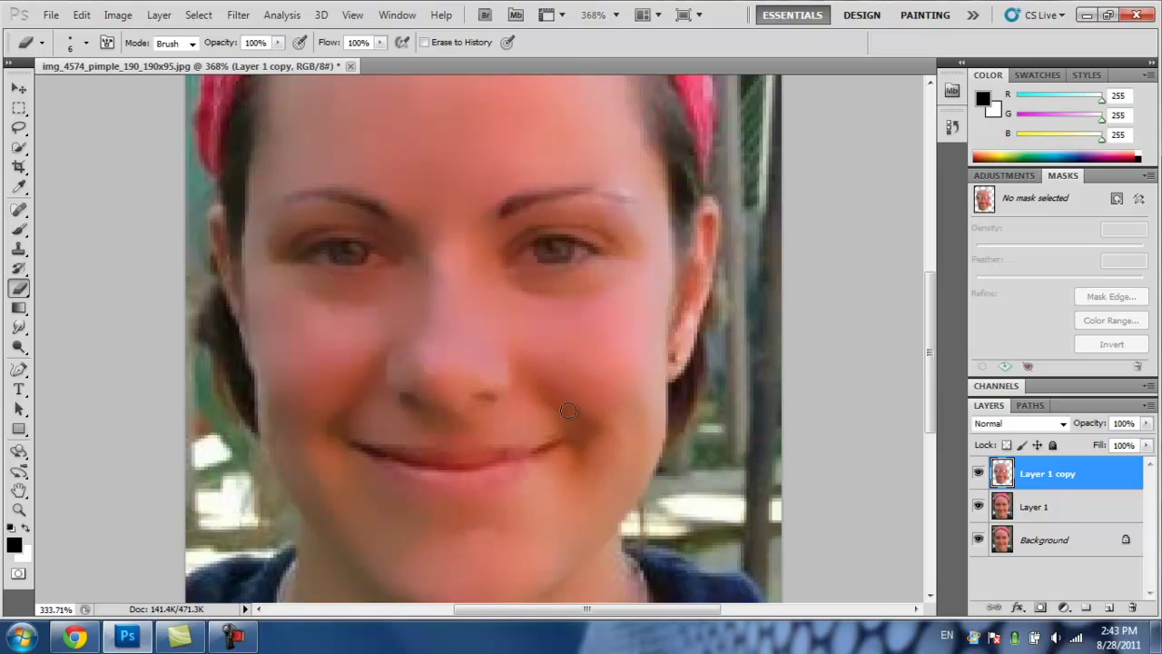
scroll(538, 398, down, 2)
scroll(508, 376, up, 1)
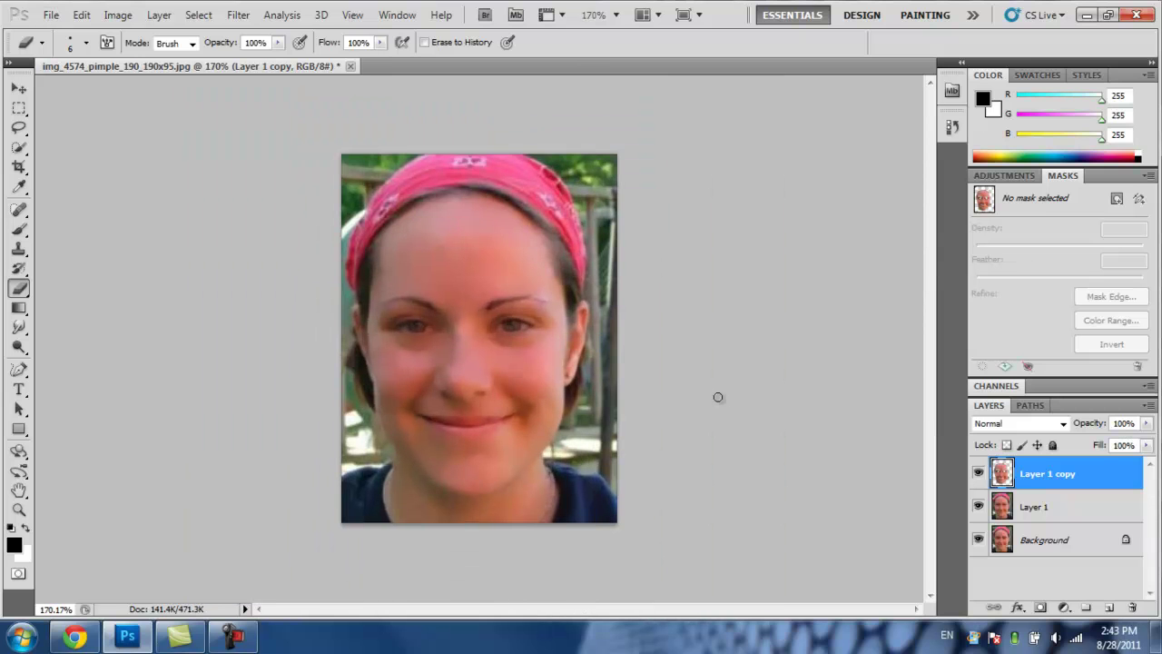
Step: Merge Layer 1 copy into Layer 1, then toggle Layer 1's visibility to compare before and after
right_click(1070, 477)
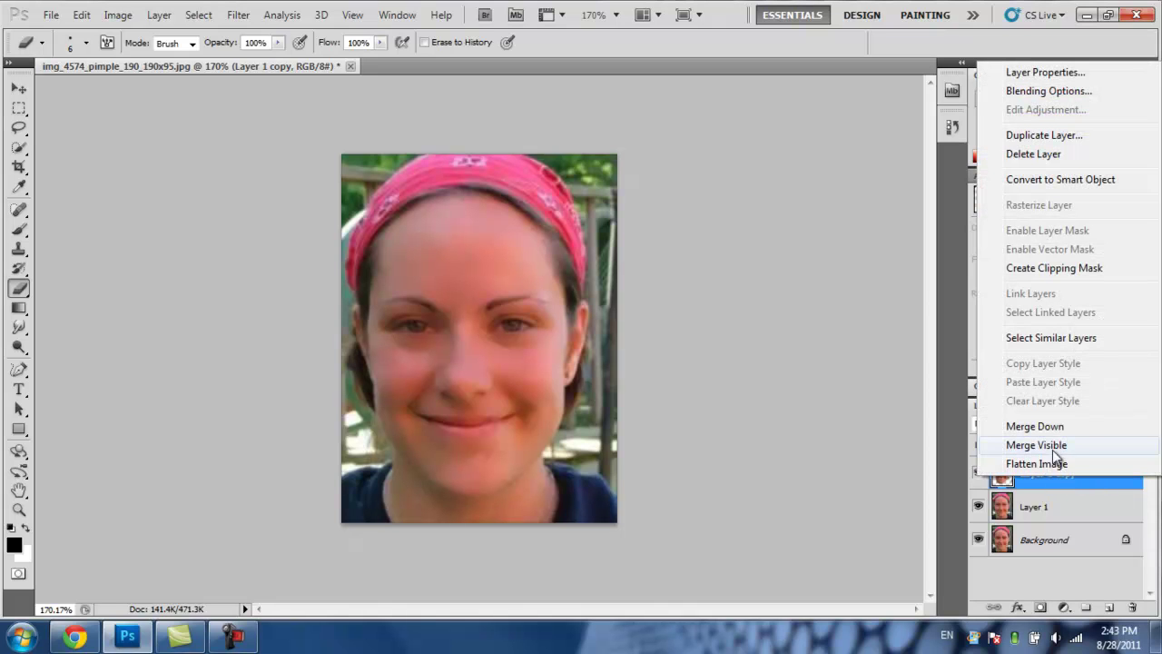
click(1053, 426)
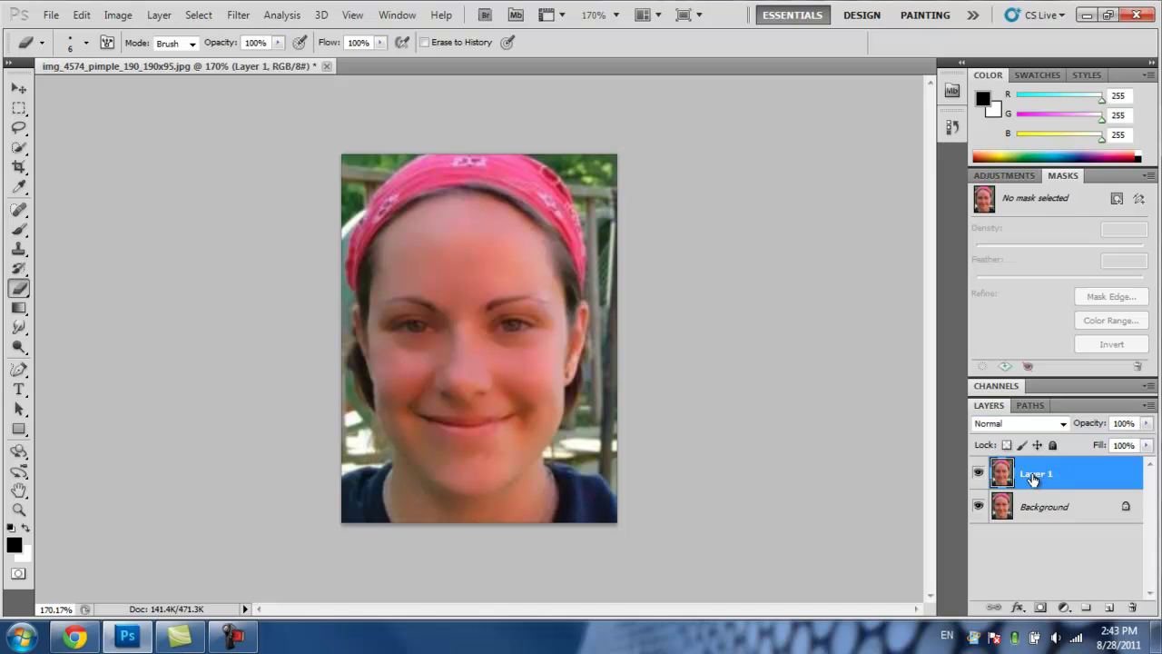
click(977, 473)
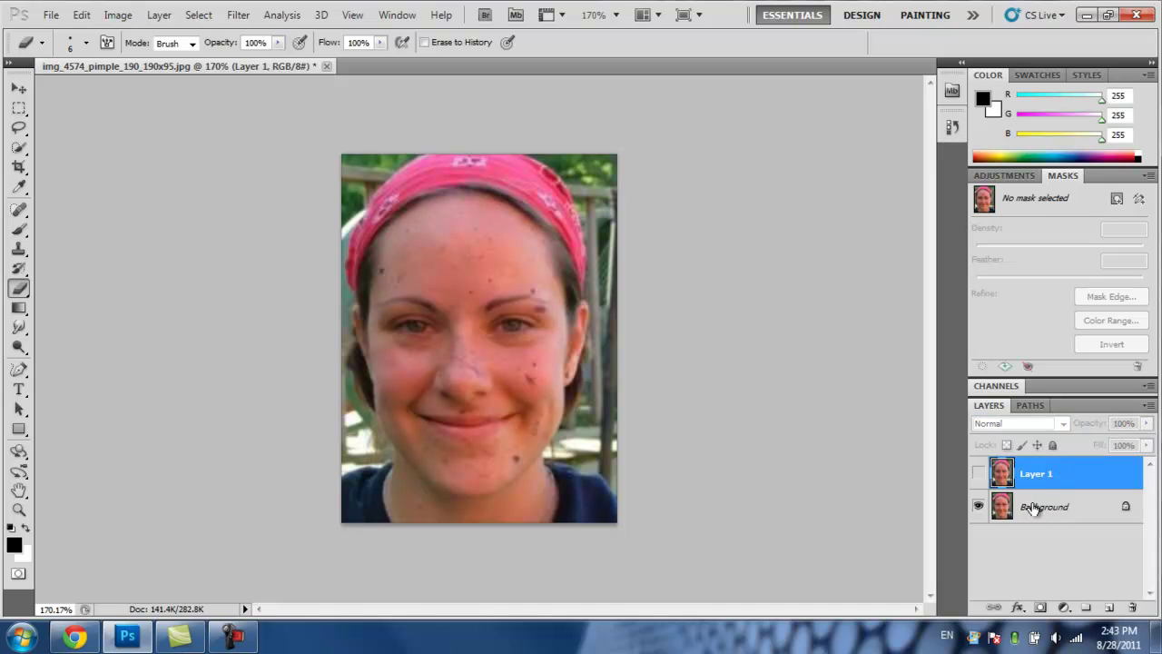
click(1029, 505)
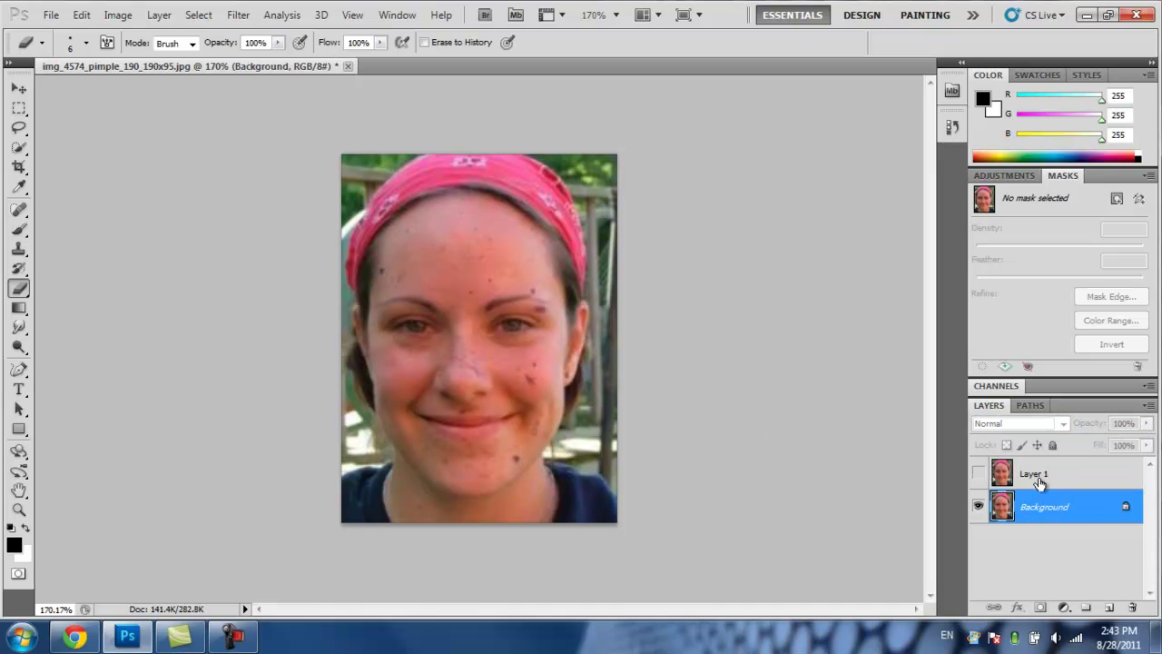
click(998, 478)
click(979, 473)
click(979, 473)
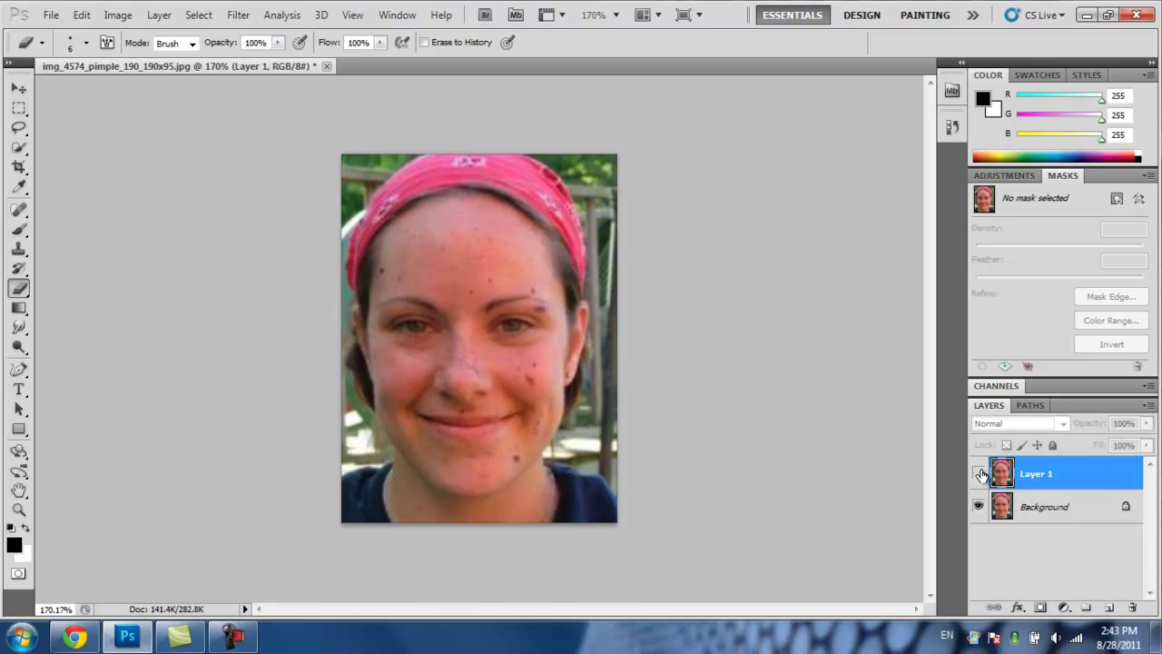
click(978, 473)
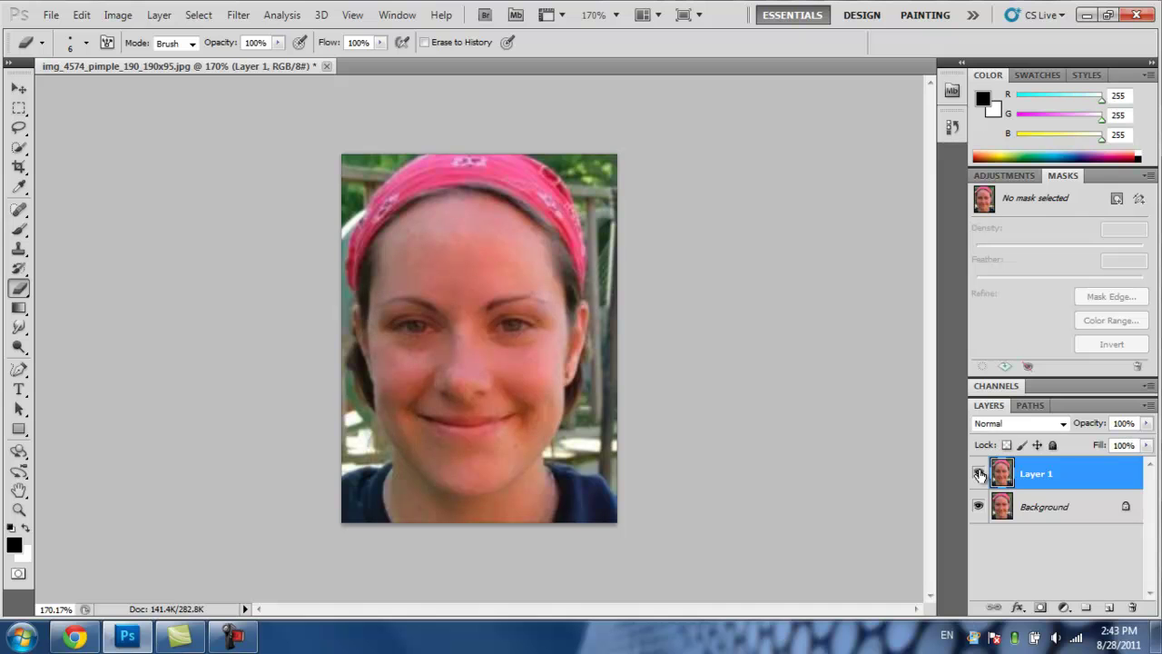
click(979, 473)
click(978, 473)
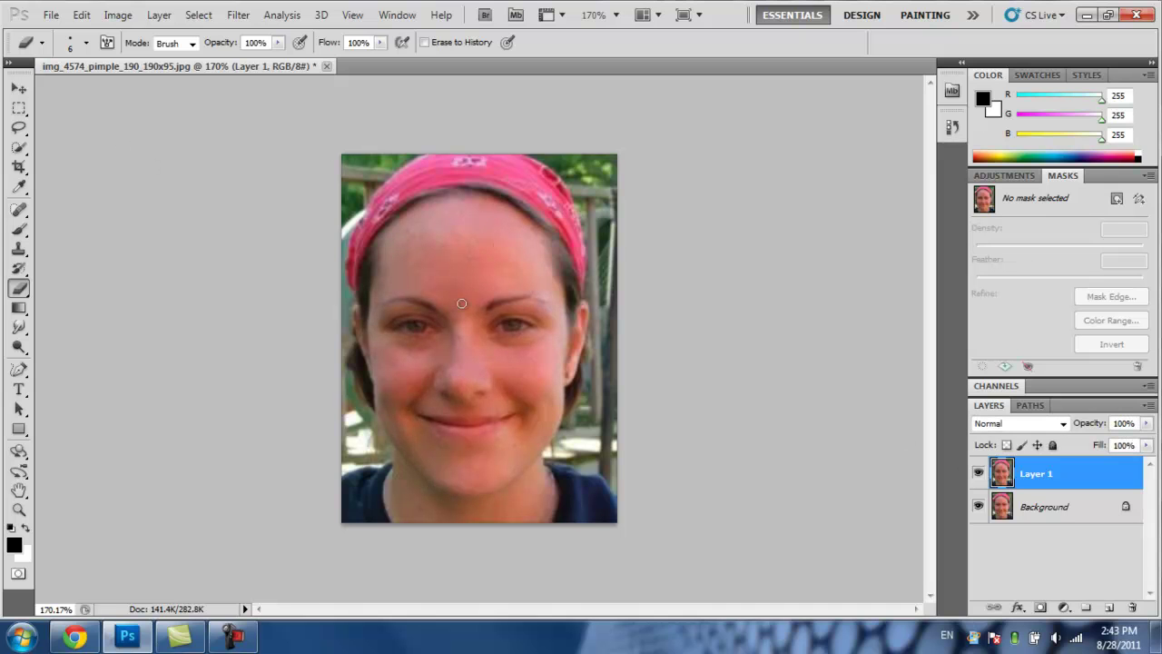